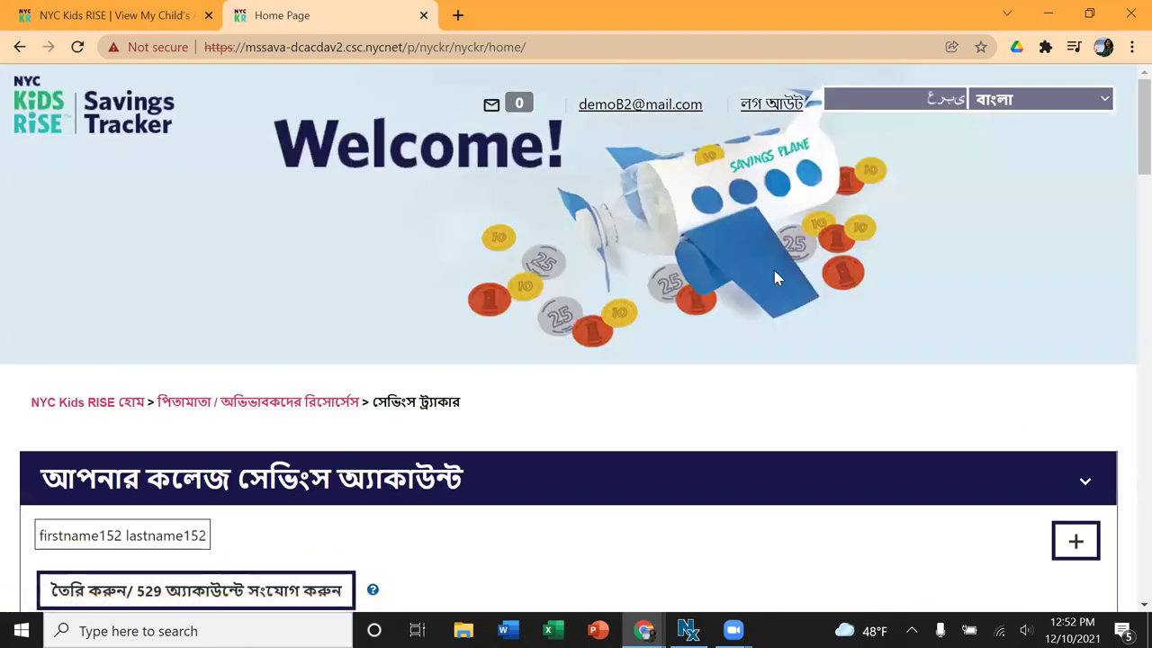
Step: Bring up the create/connect NY 529 Direct Plan account dialog and scroll to its OK/Cancel buttons
scroll(775, 278, "down", 4)
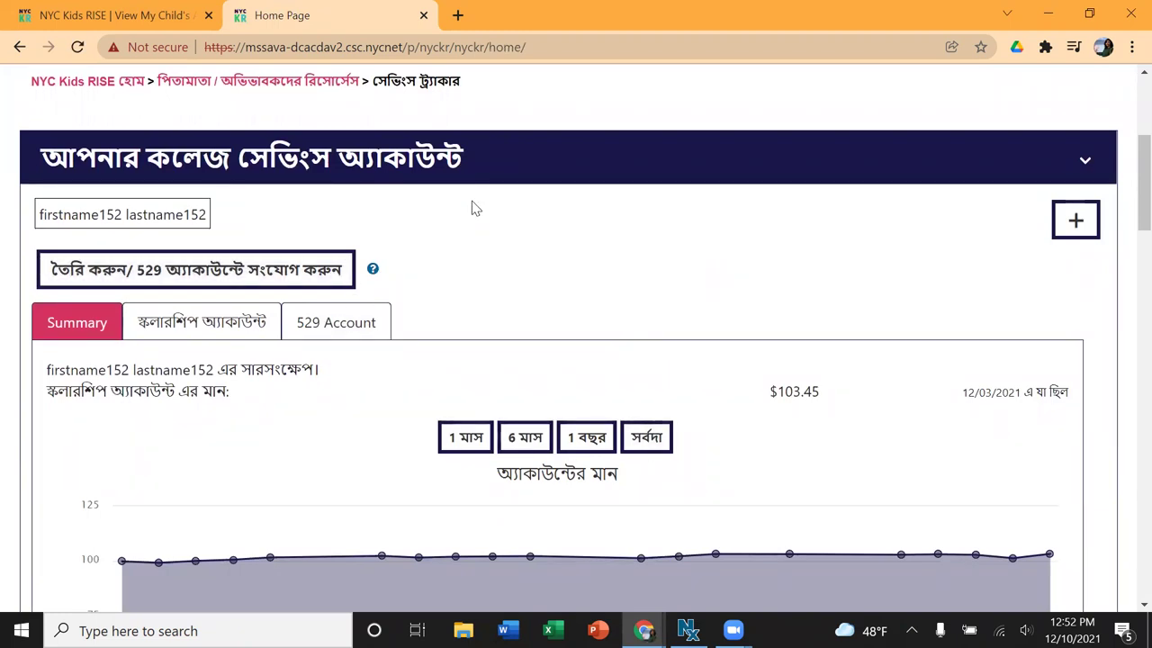
scroll(474, 207, "down", 1)
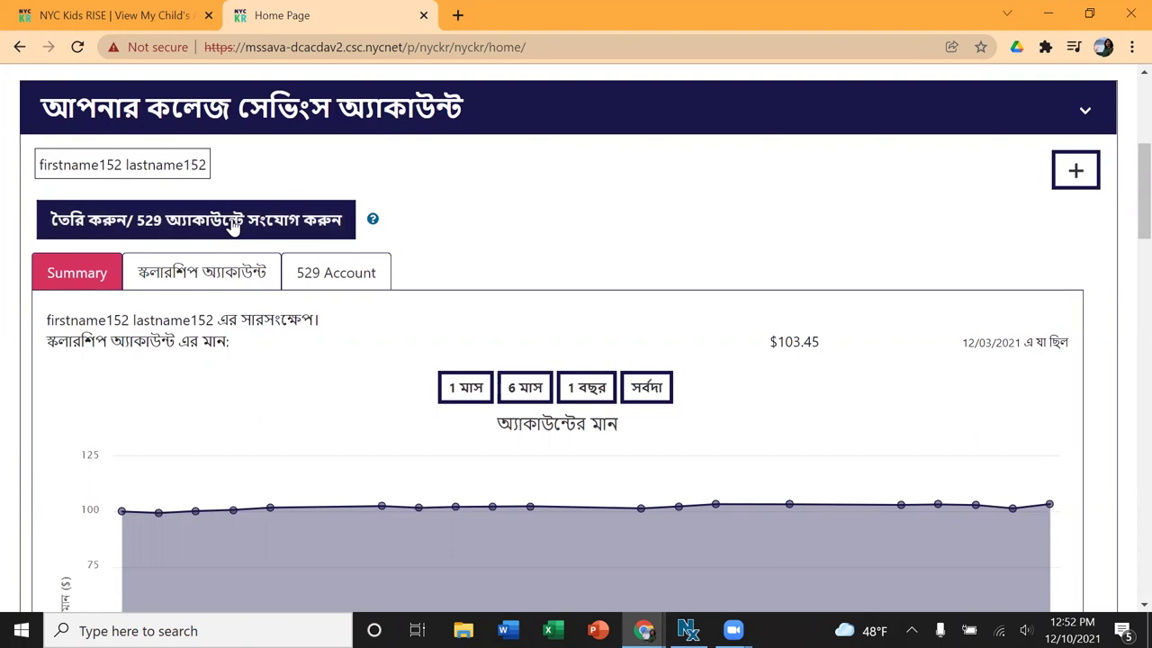
left_click(232, 225)
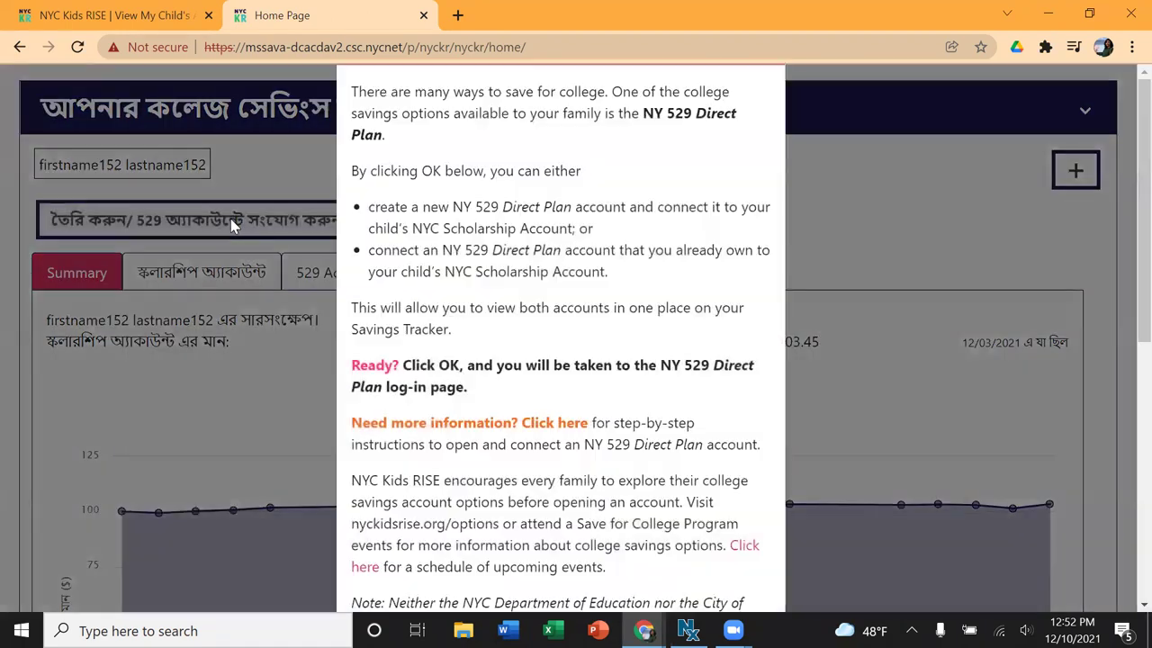
scroll(564, 273, "down", 4)
scroll(564, 272, "down", 2)
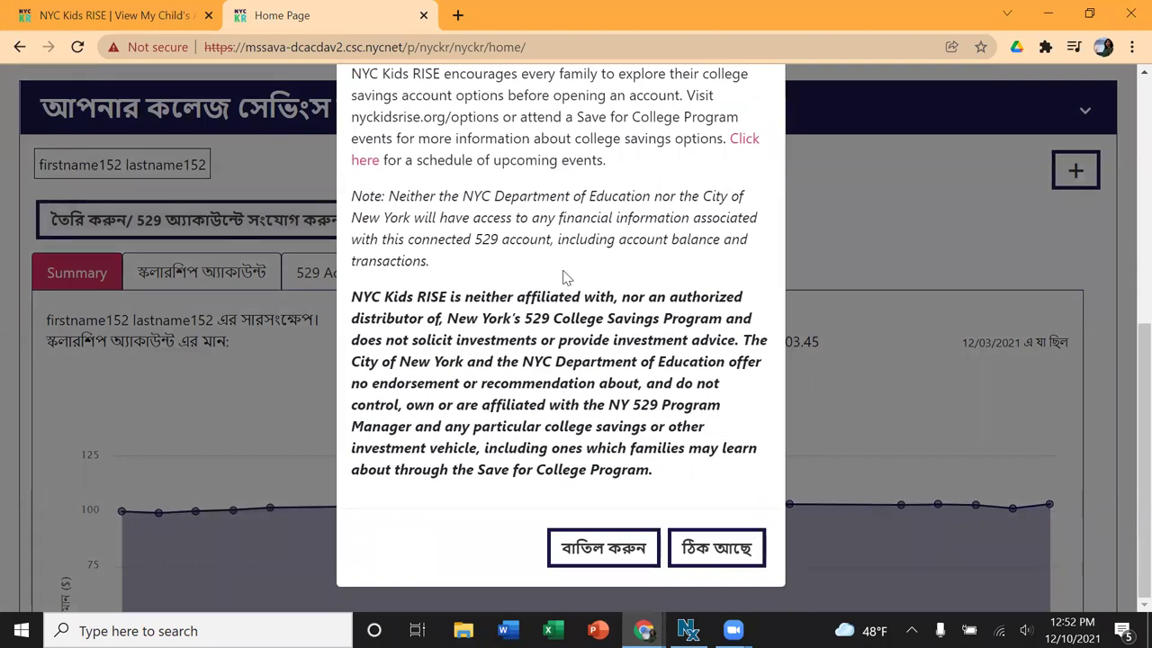
Step: Accept the notice to reach the Direct Plan log-in page and locate the Enroll Now link
left_click(716, 545)
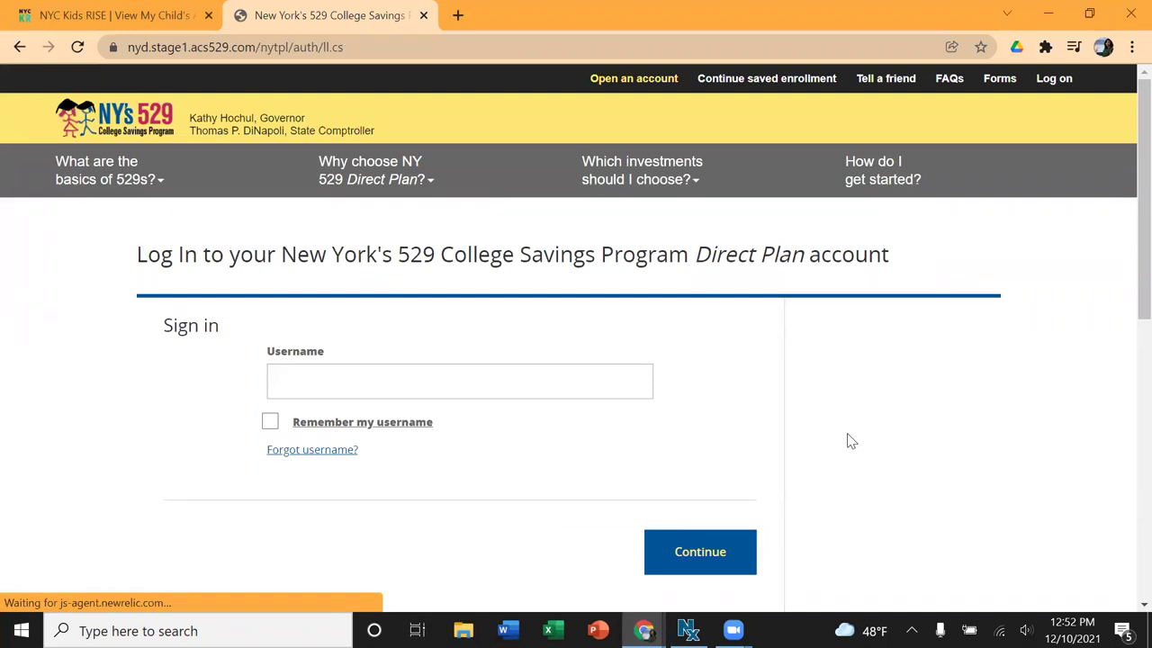
scroll(851, 440, "down", 2)
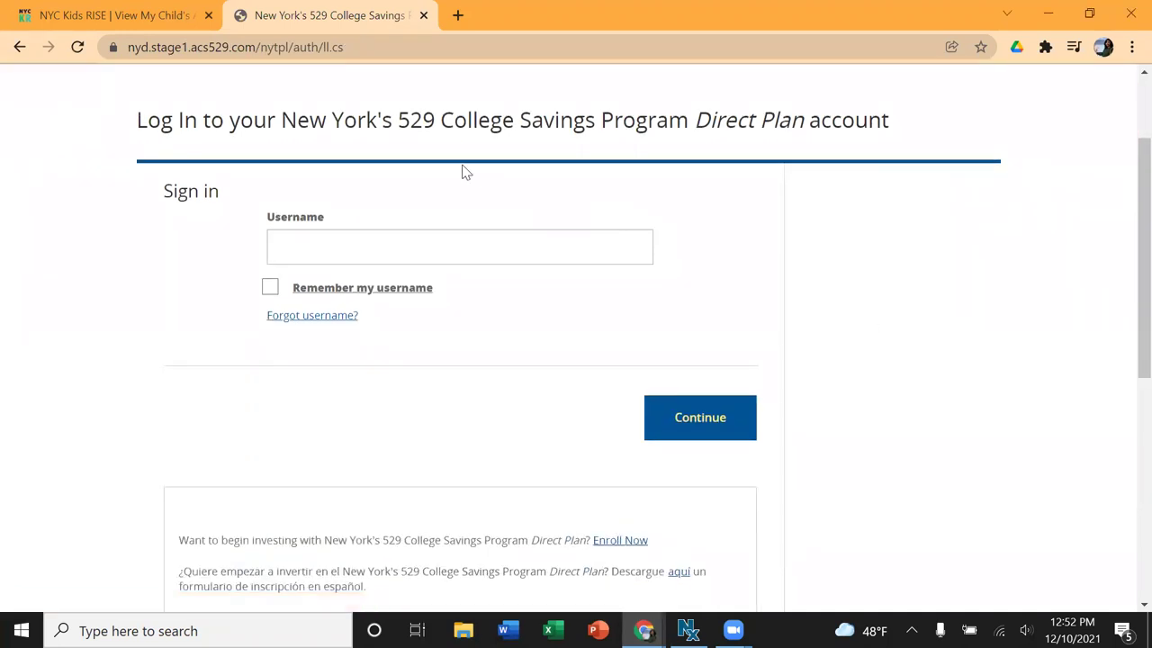
scroll(463, 171, "down", 3)
scroll(463, 172, "down", 2)
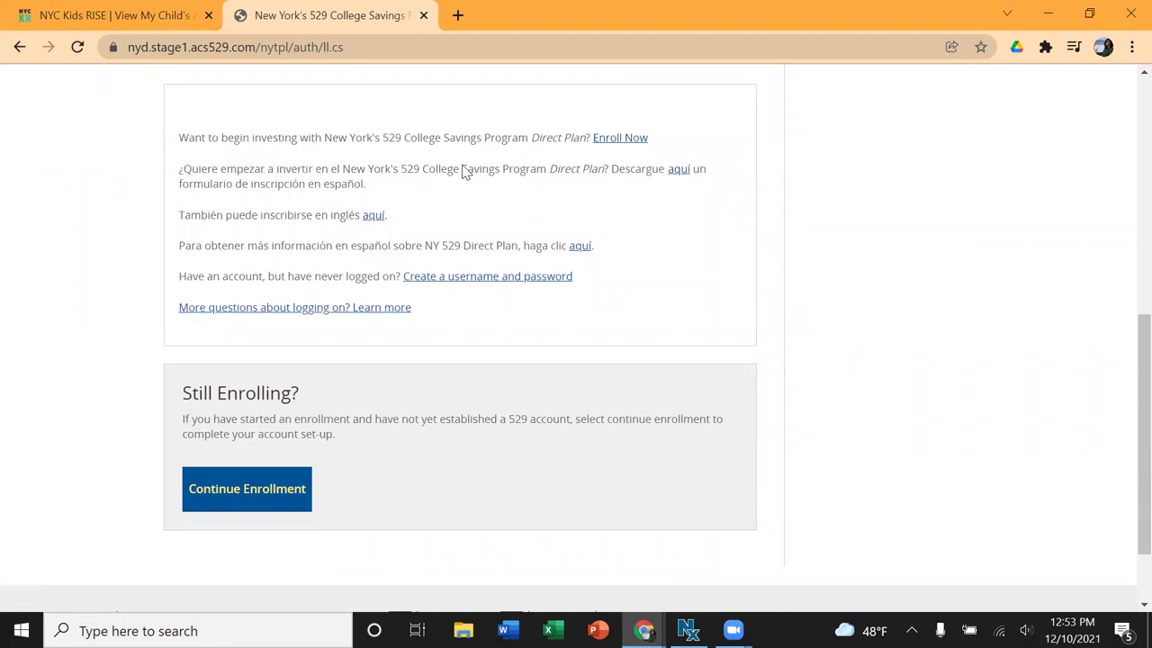
scroll(424, 167, "up", 6)
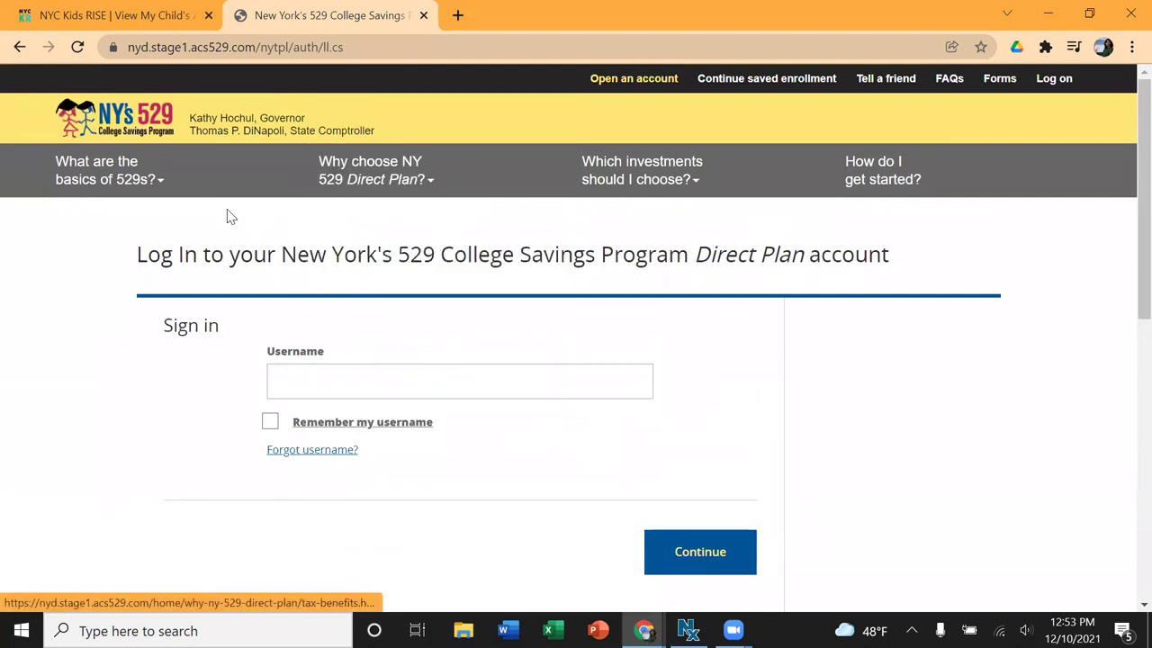
scroll(230, 216, "down", 6)
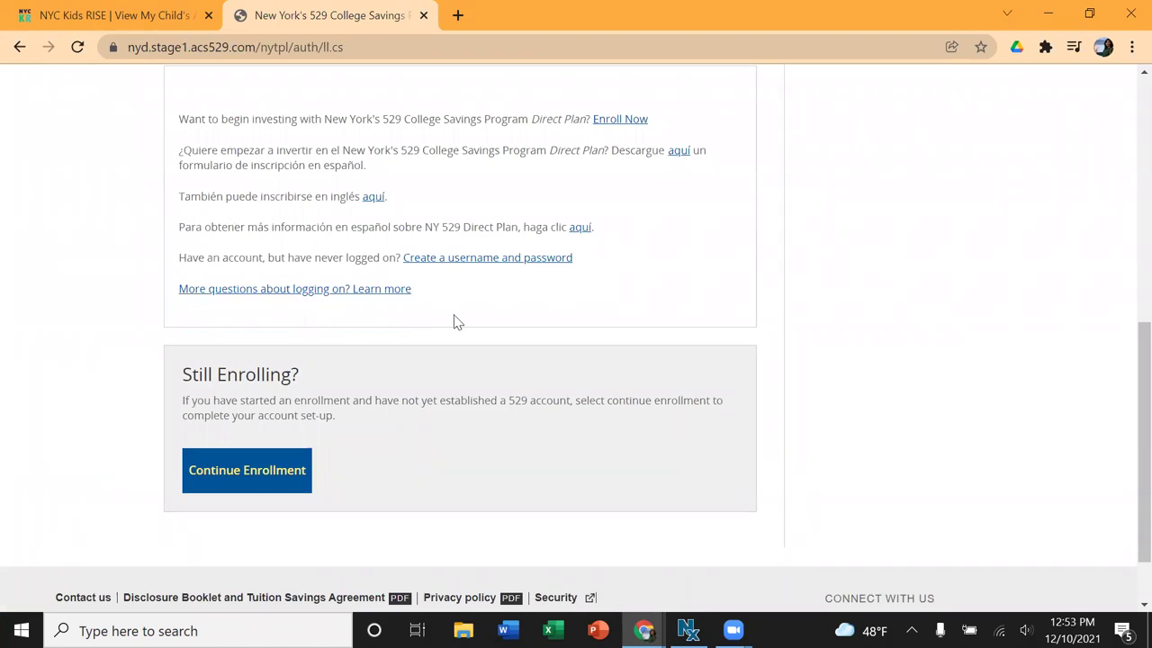
scroll(456, 322, "up", 2)
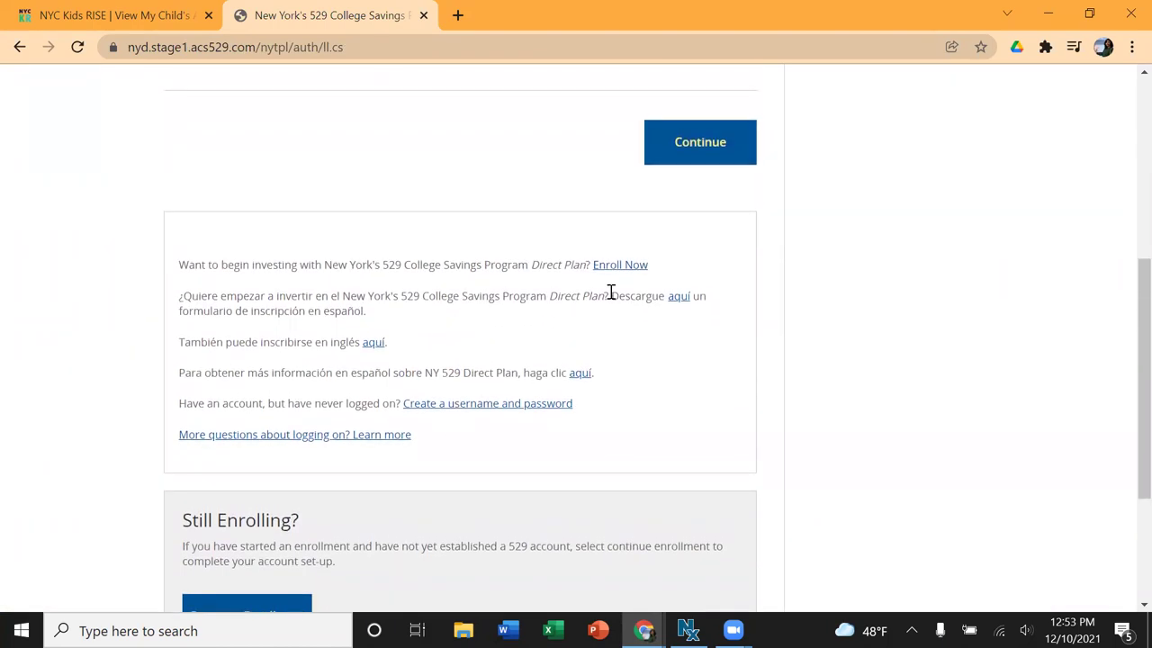
triple_click(658, 270)
left_click(650, 268)
Step: Start a new enrollment and enter the owner's first and last name
left_click(620, 265)
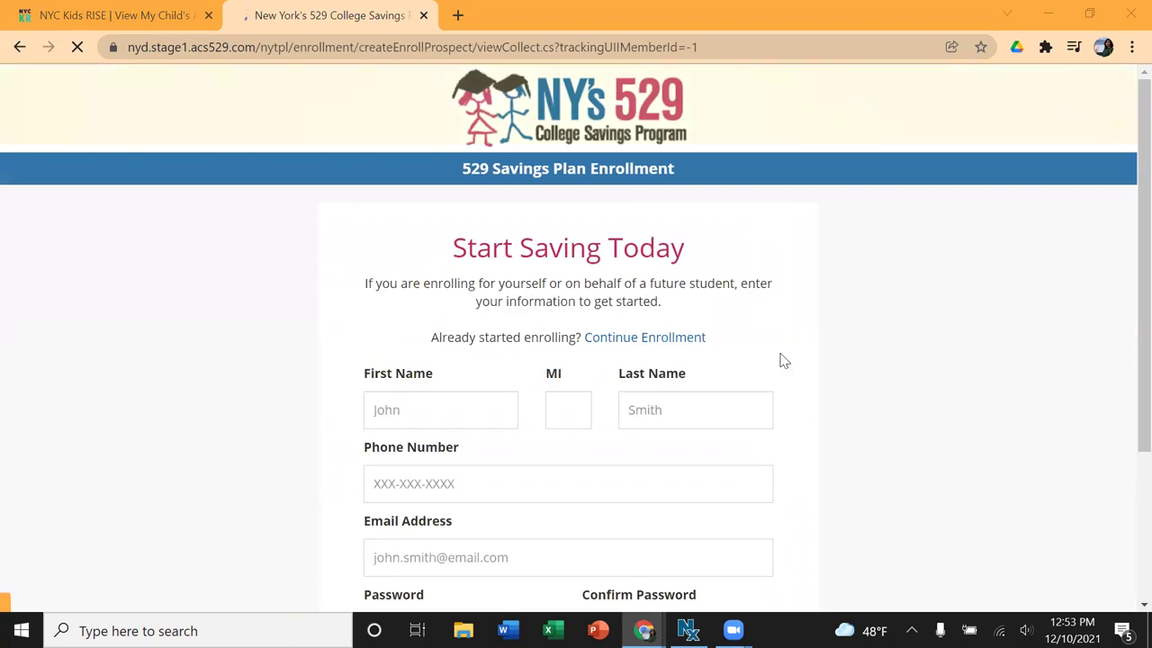
scroll(733, 310, "down", 1)
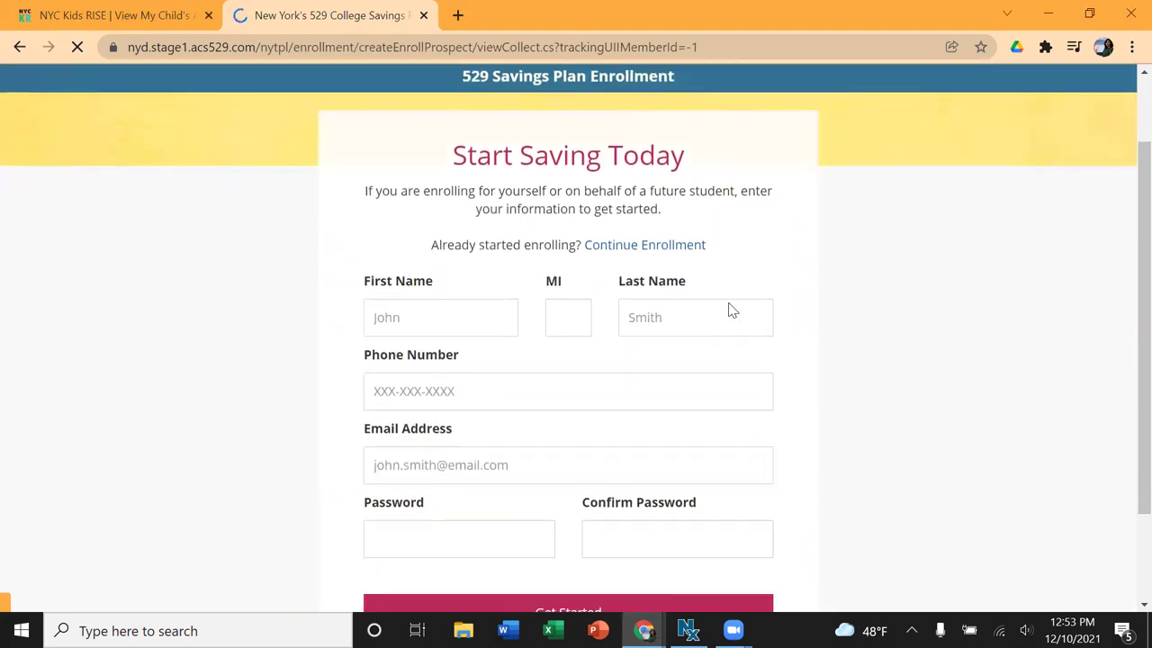
left_click(428, 321)
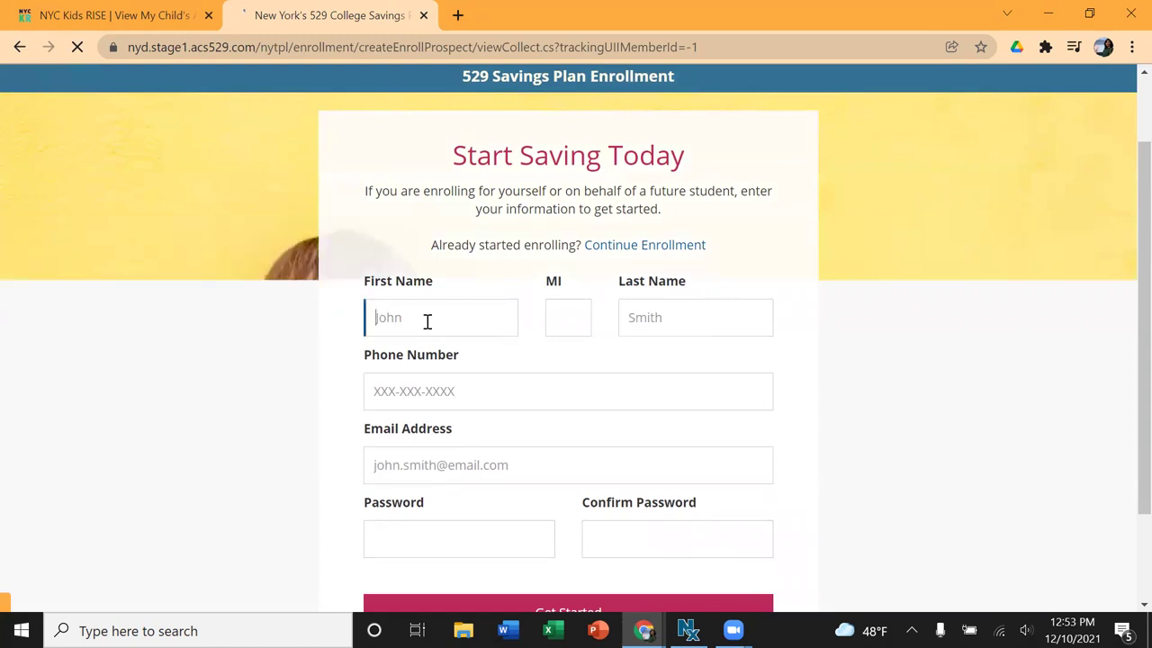
type("Jane")
key("Tab")
key("Tab")
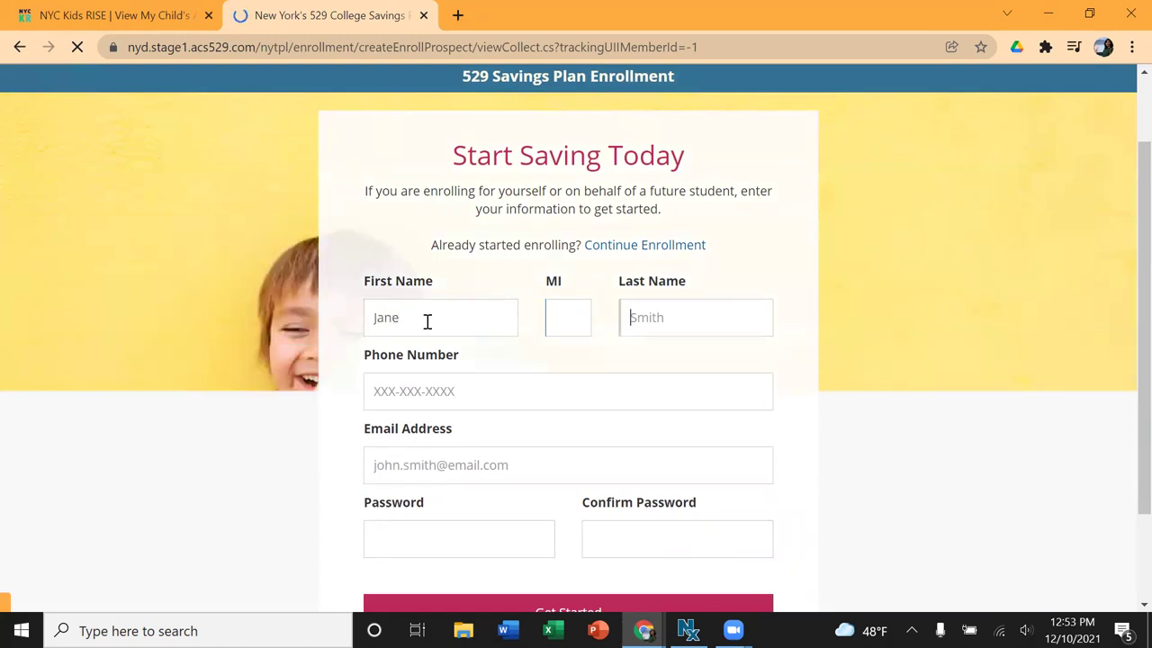
type("Doe")
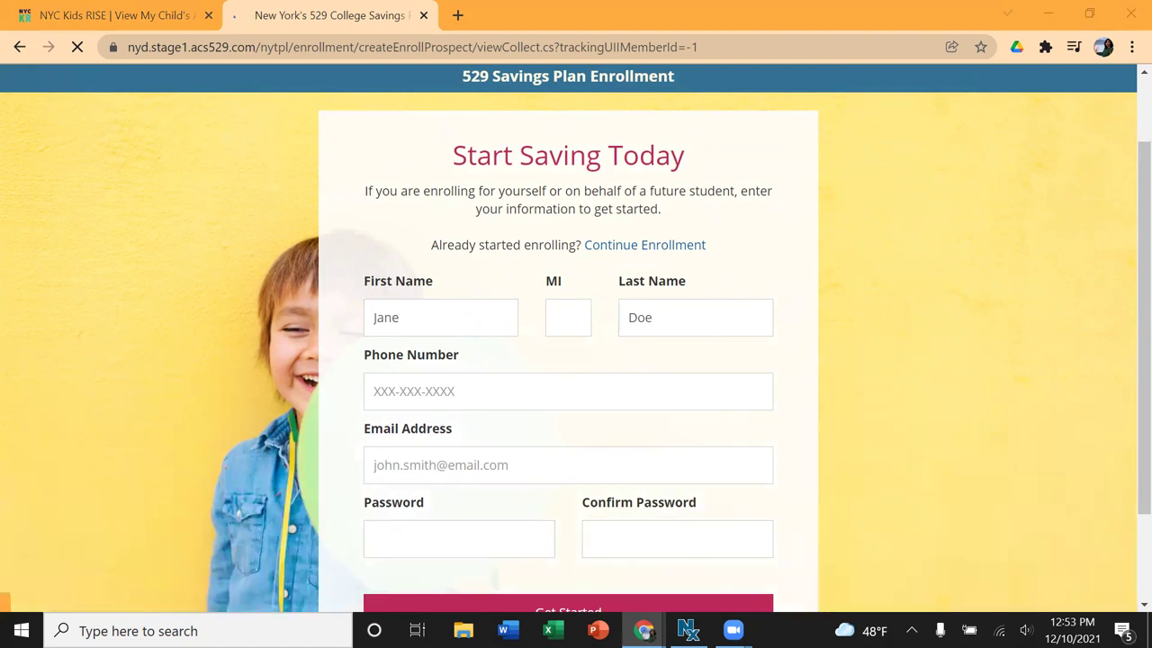
Step: Fill in the owner's e-mail address, phone number, account password and its confirmation
left_click(528, 467)
key("ctrl+v")
left_click(419, 464)
type("2")
left_click(431, 387)
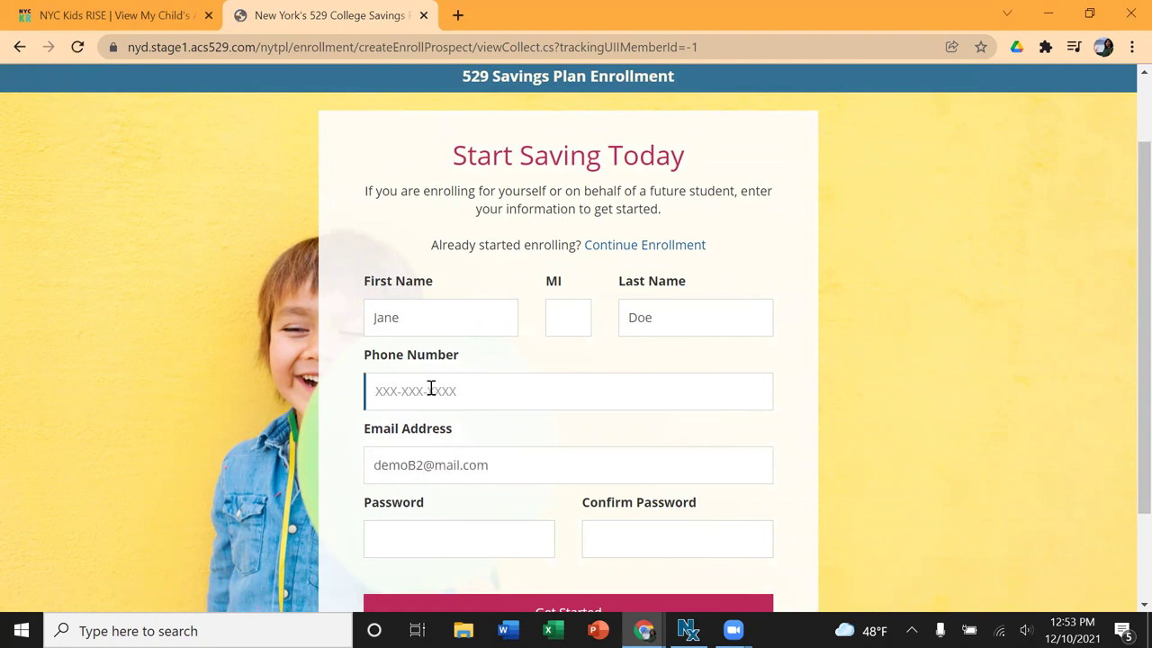
left_click(416, 539)
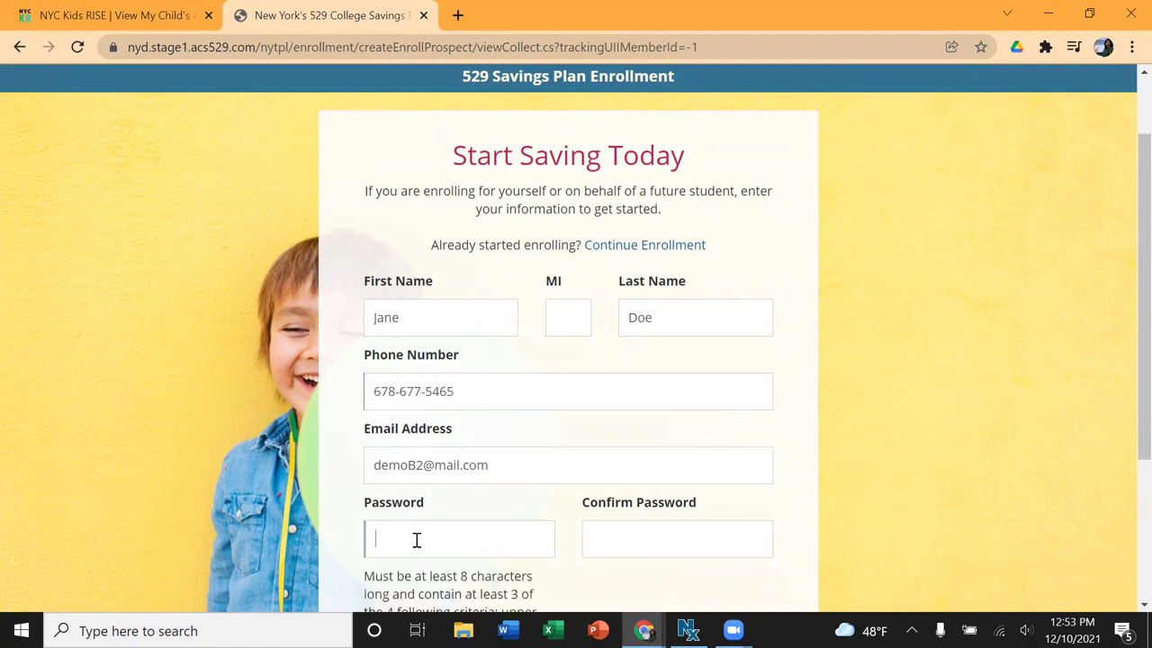
type("*********")
key("Tab")
scroll(558, 463, "down", 1)
type("*********")
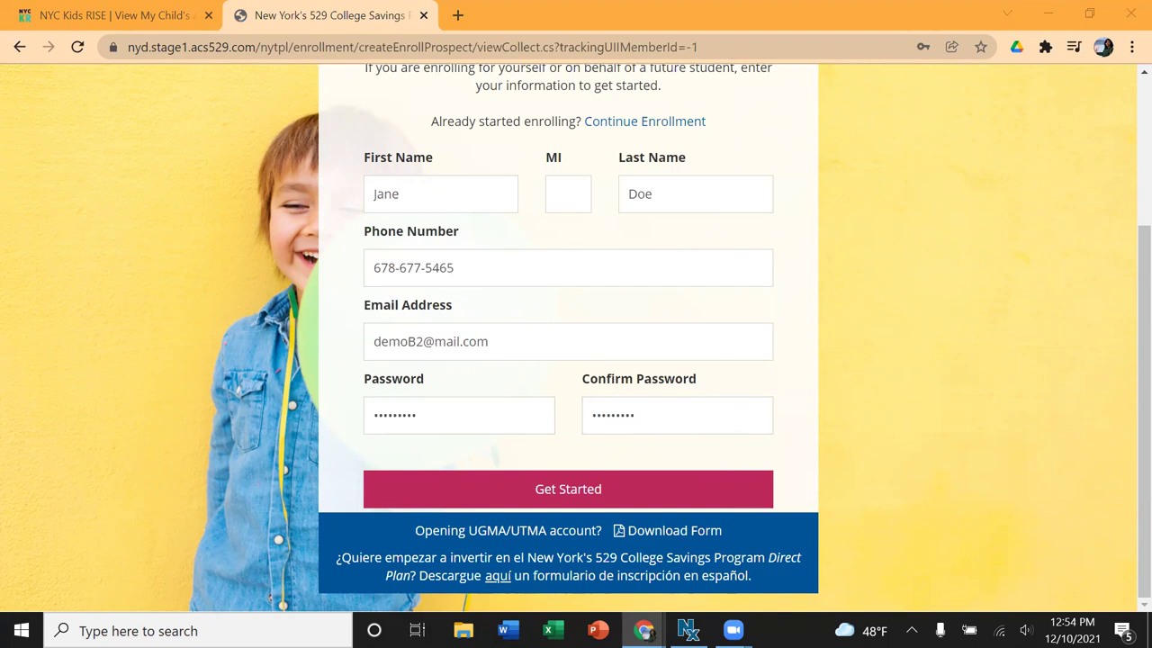
Step: Create the enrollment profile, pick School Event as the referral source, and continue enrollment
left_click(585, 492)
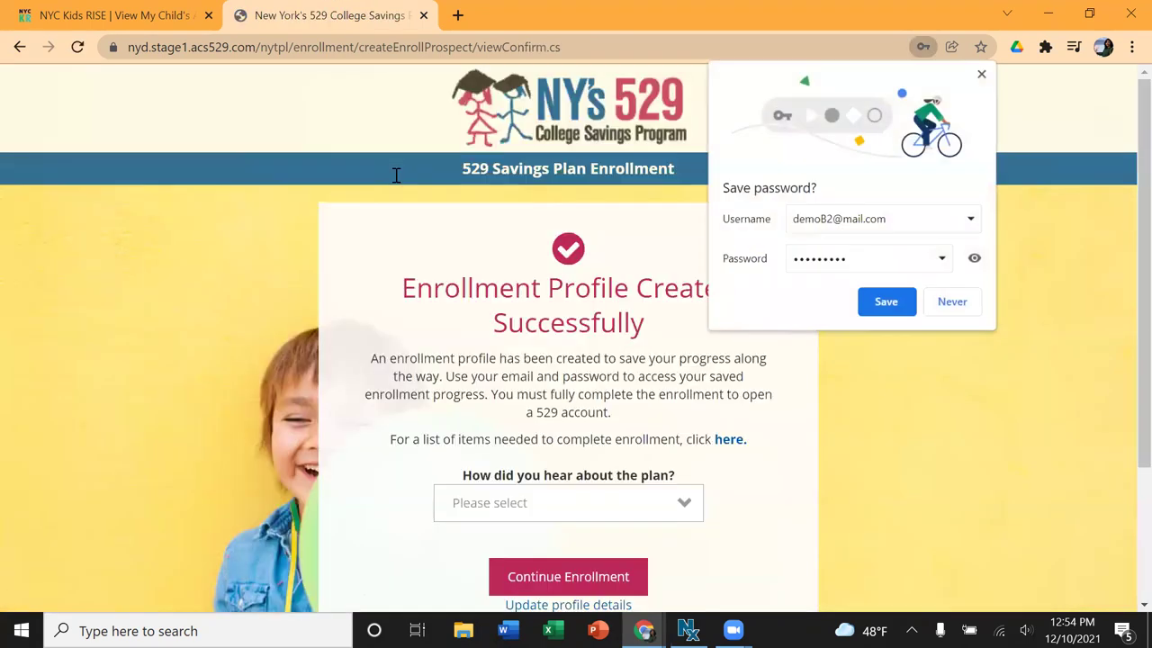
left_click(954, 303)
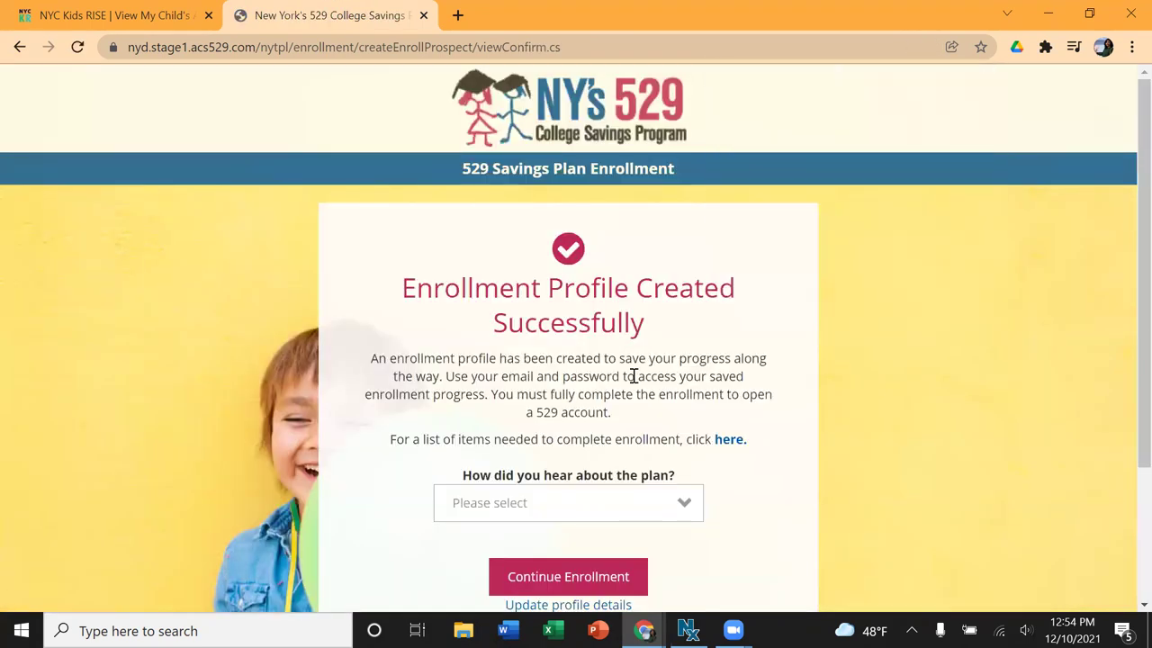
scroll(633, 375, "down", 1)
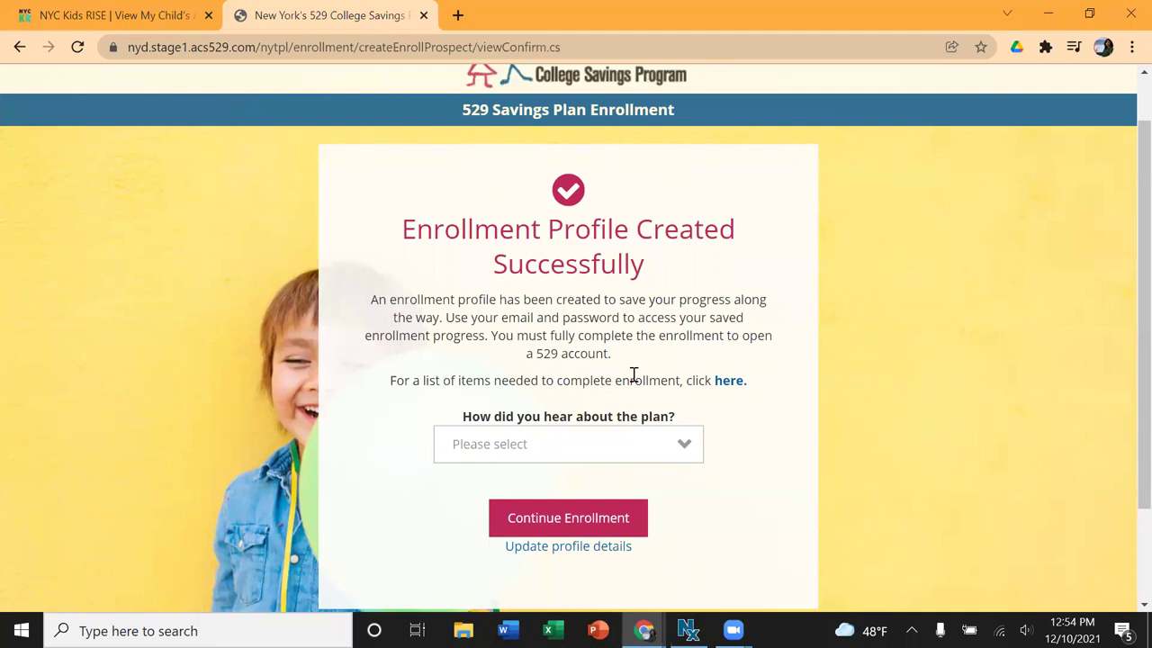
scroll(633, 375, "down", 1)
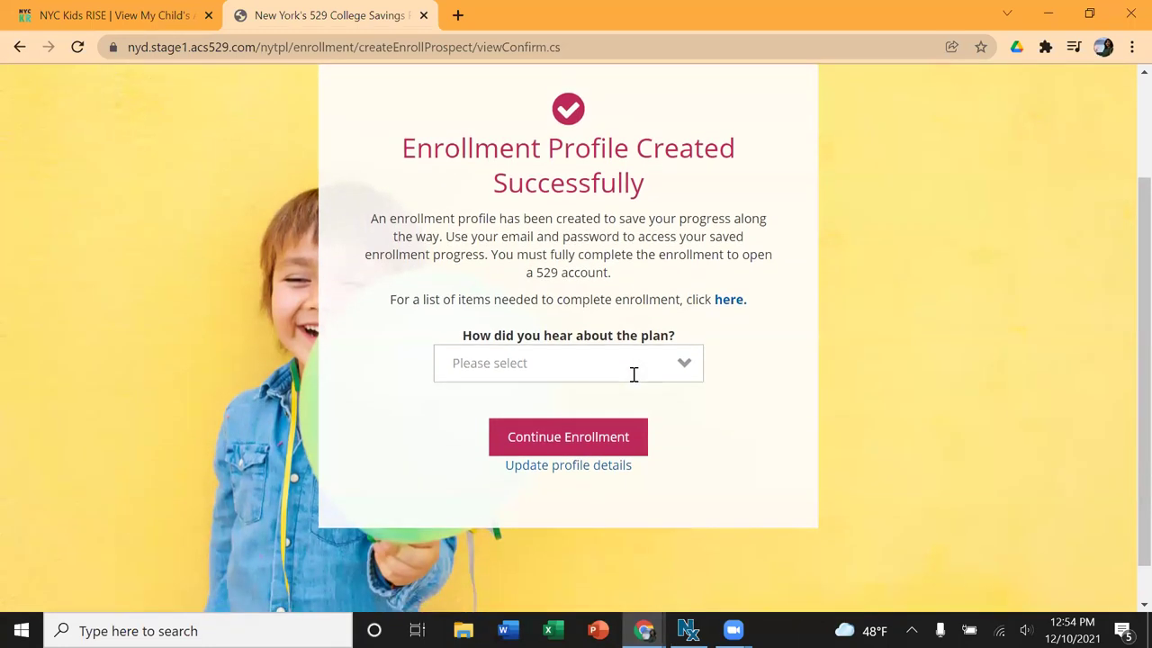
left_click(584, 372)
scroll(522, 224, "down", 2)
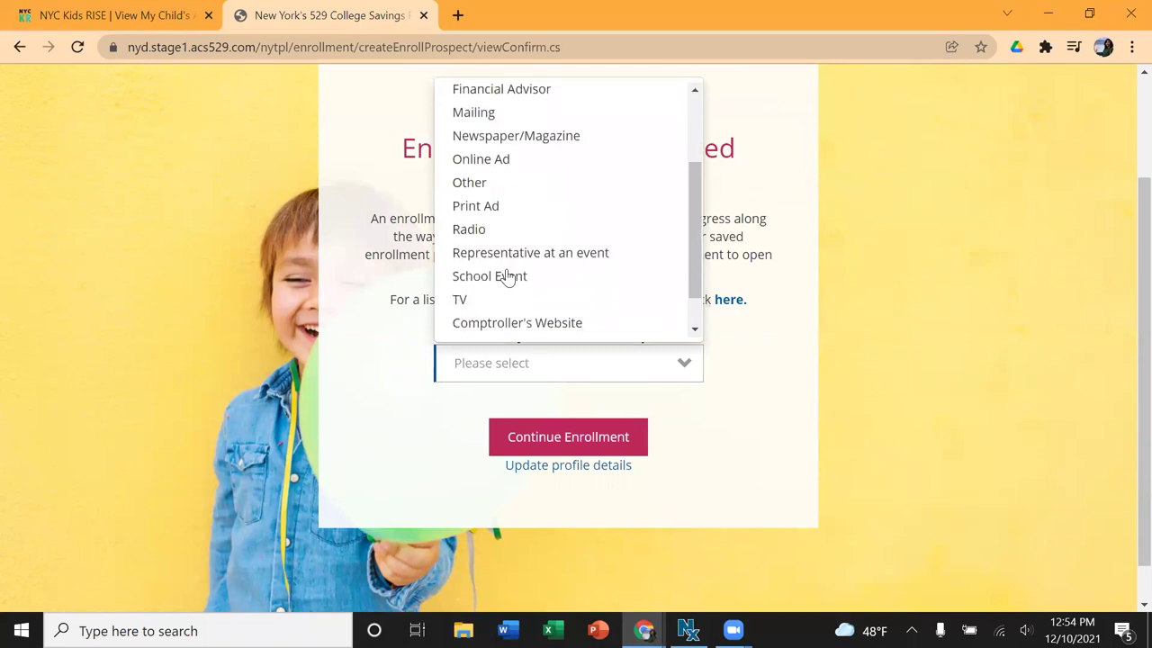
left_click(498, 278)
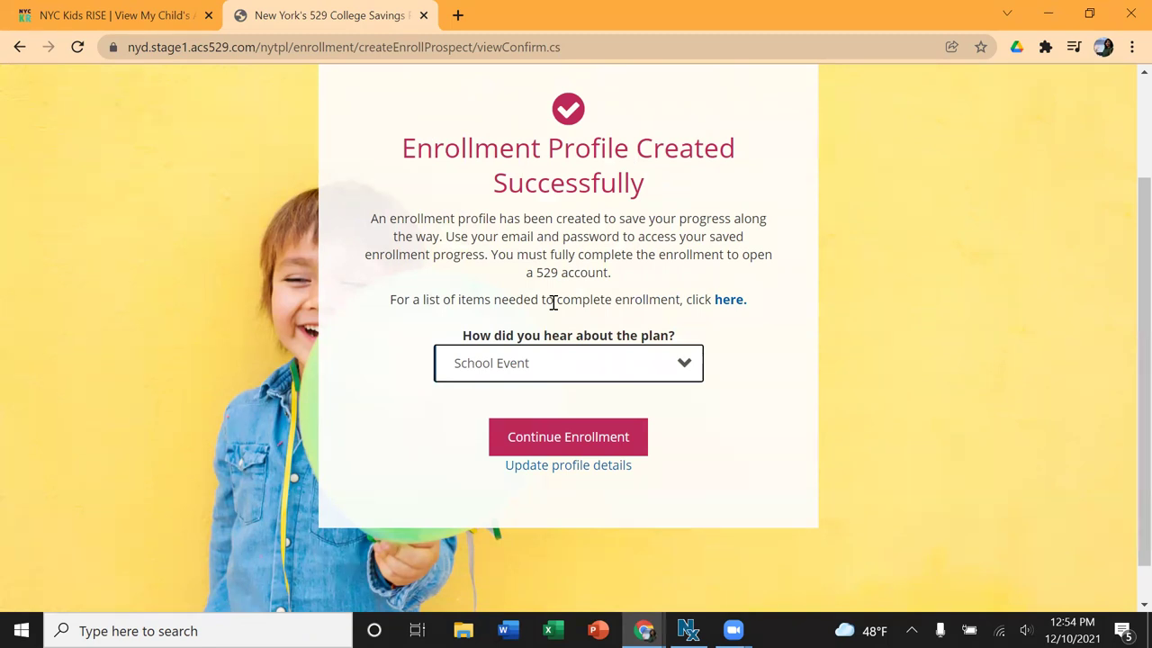
left_click(551, 443)
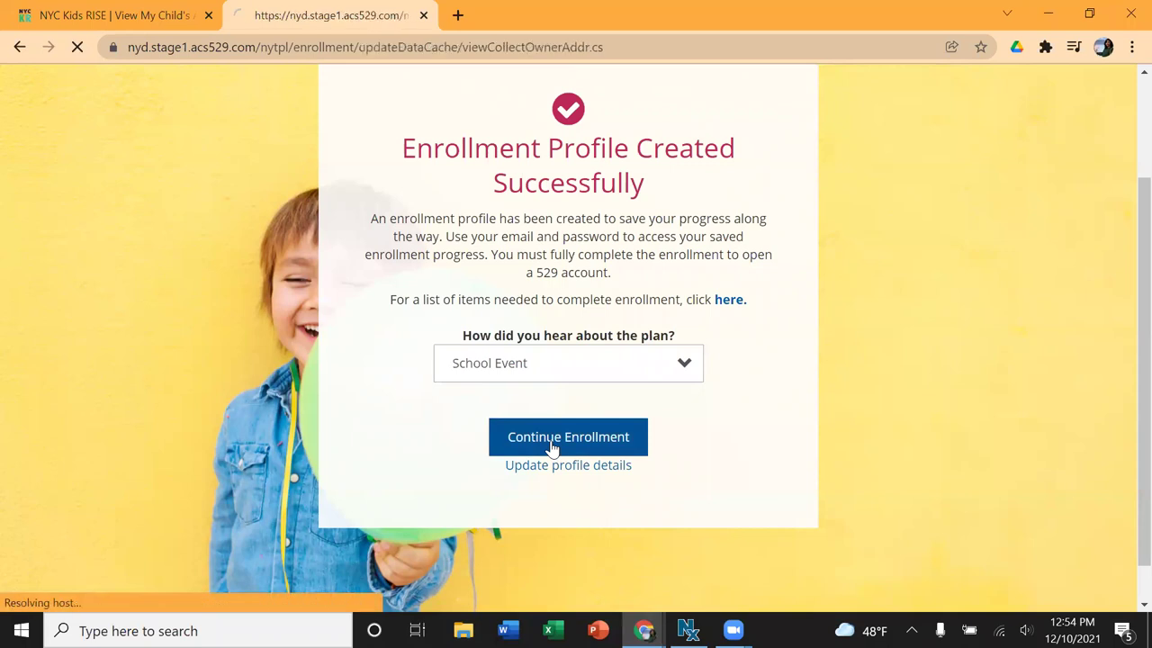
Step: Enter the owner's permanent street address, apartment/unit and city
scroll(547, 450, "down", 2)
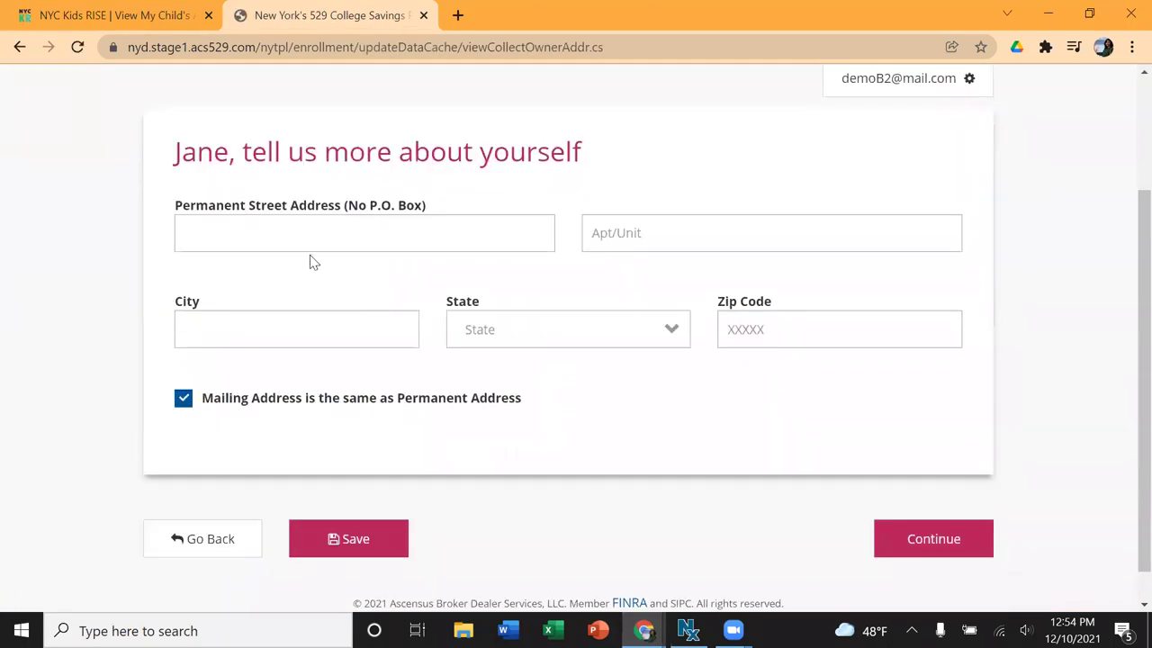
left_click(296, 240)
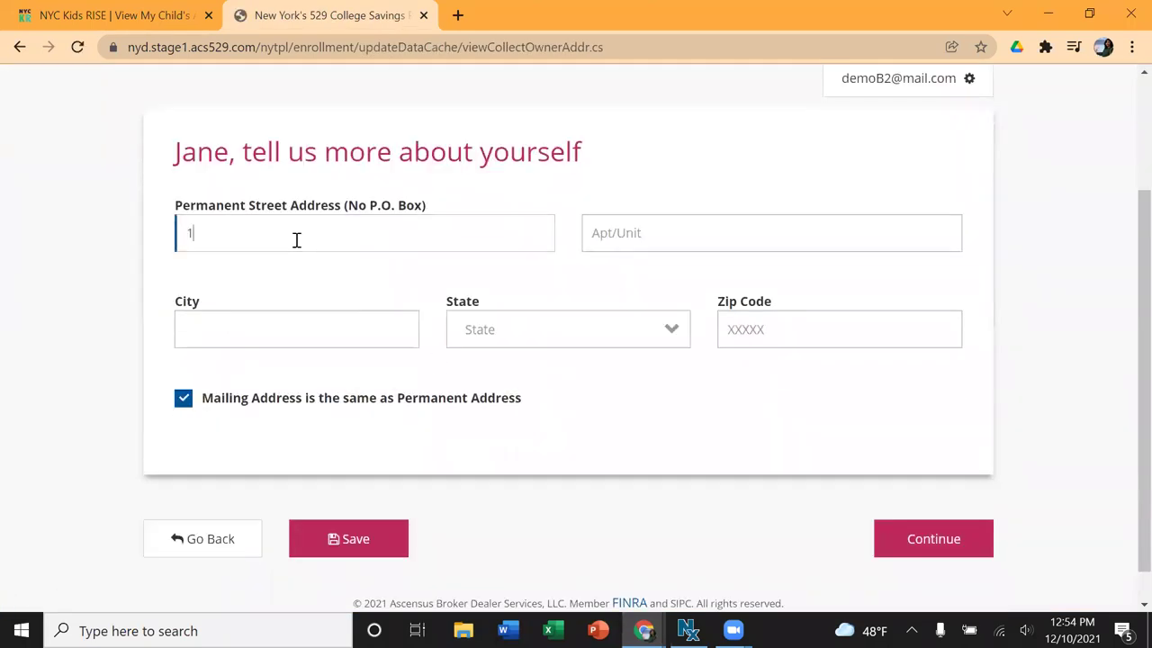
key("Tab")
type("3rd floor")
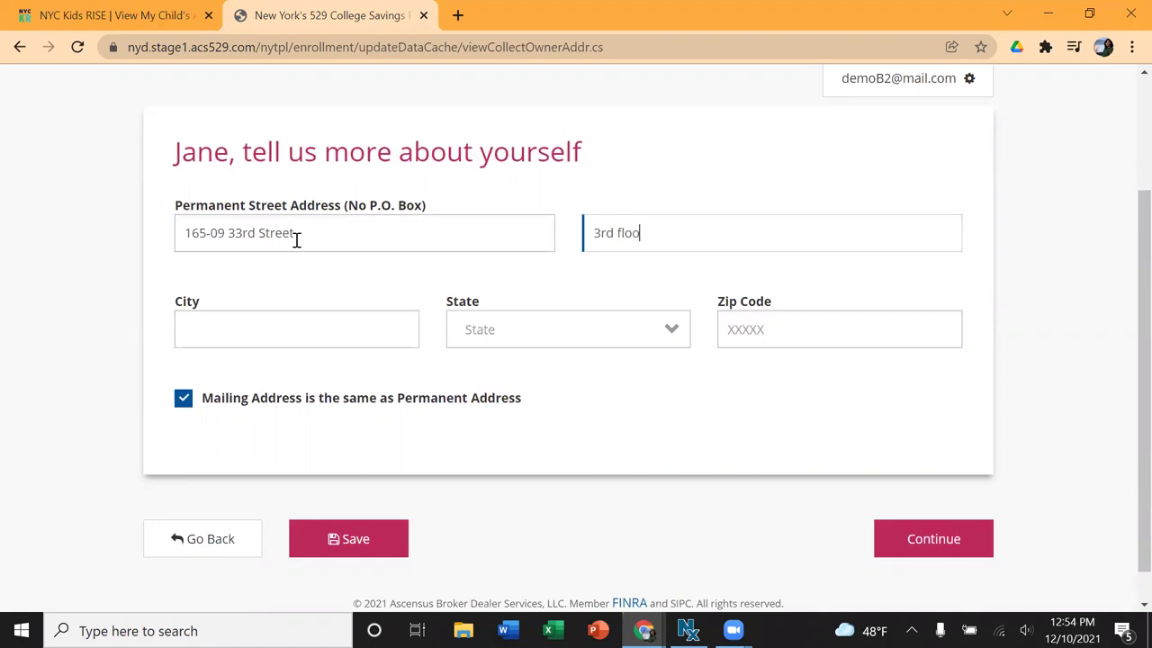
left_click(241, 326)
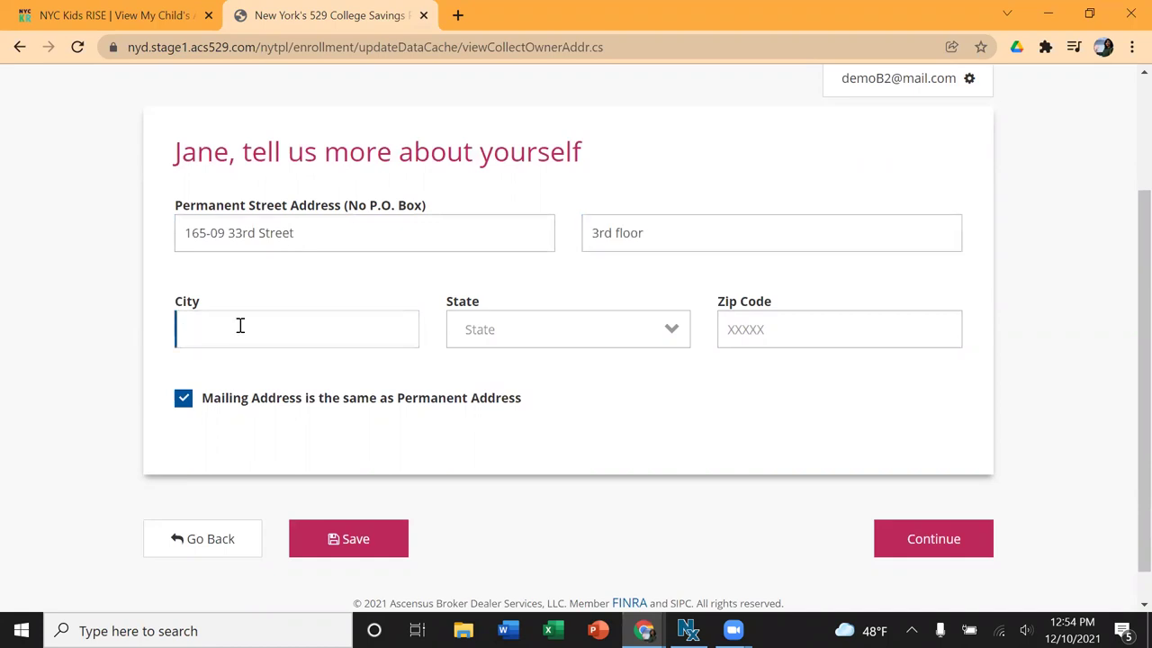
type("Astoria")
key("Tab")
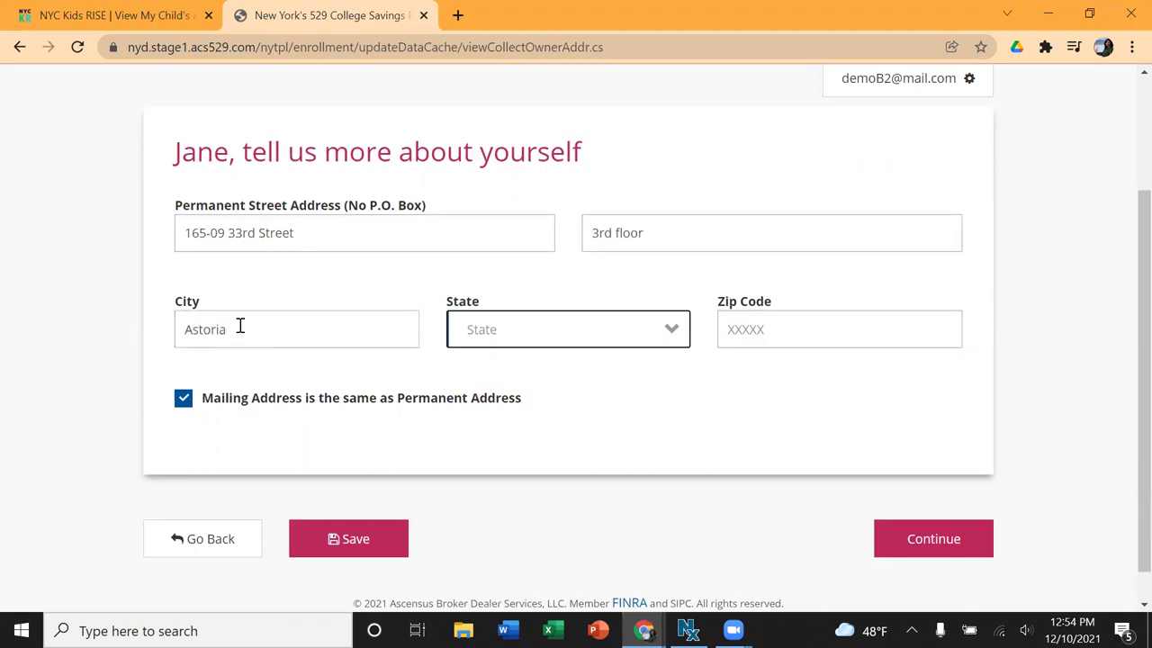
Step: Choose New York as the state, enter the zip code, and continue
left_click(568, 337)
scroll(561, 465, "down", 3)
scroll(562, 467, "down", 6)
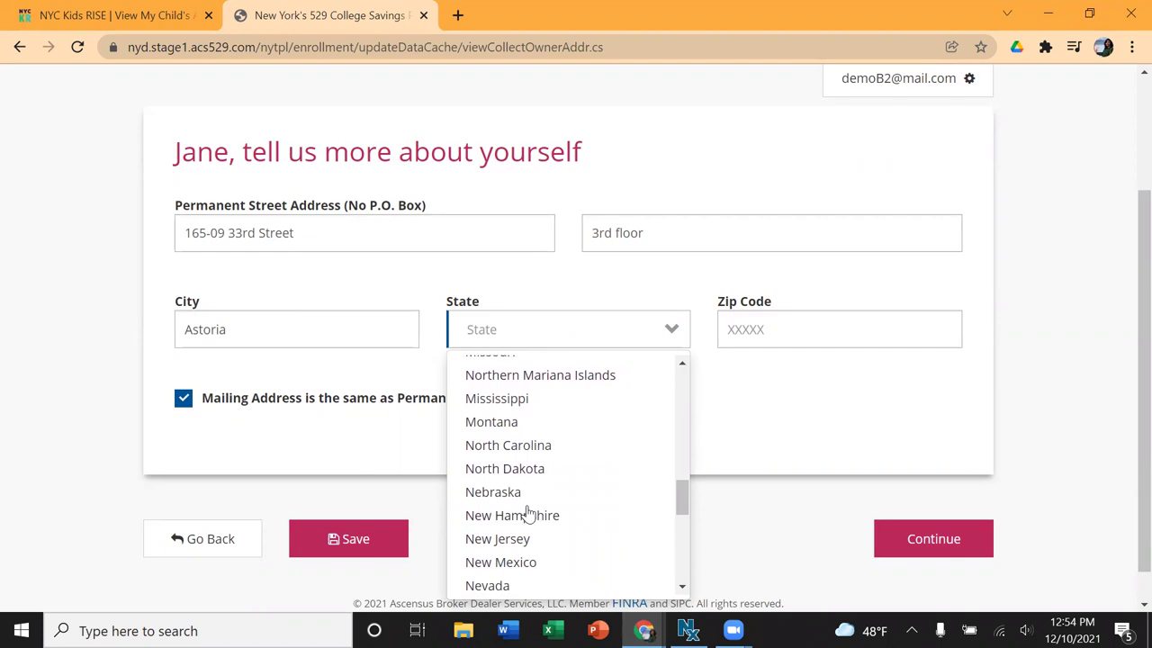
scroll(529, 513, "down", 1)
left_click(504, 538)
left_click(793, 329)
type("11101")
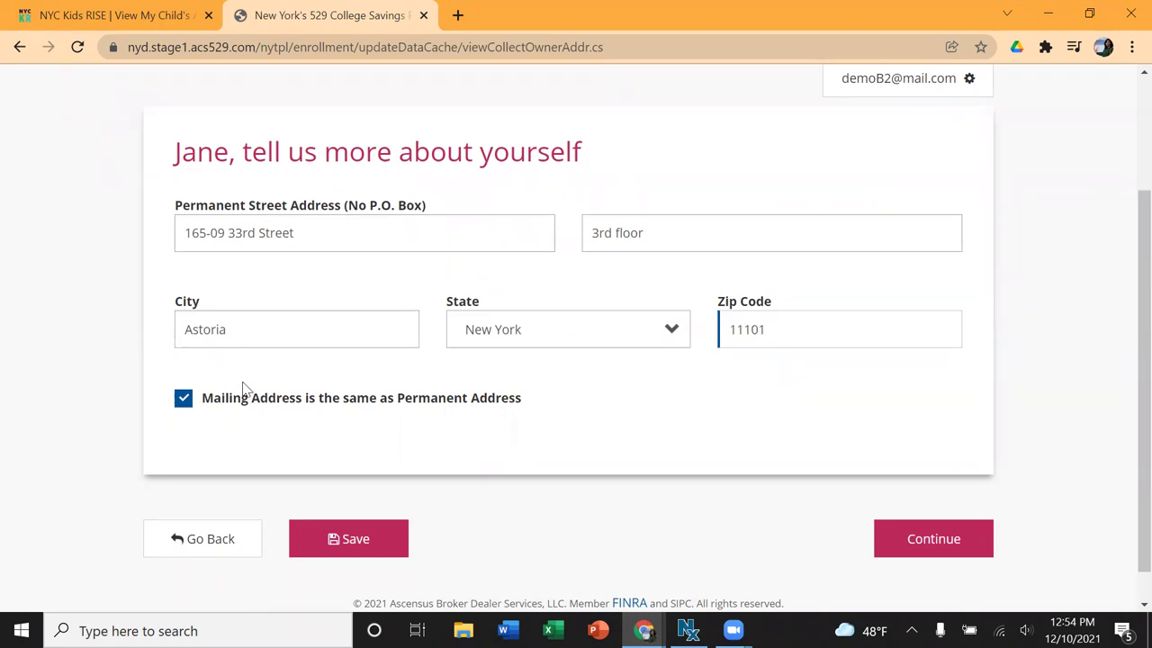
left_click(895, 551)
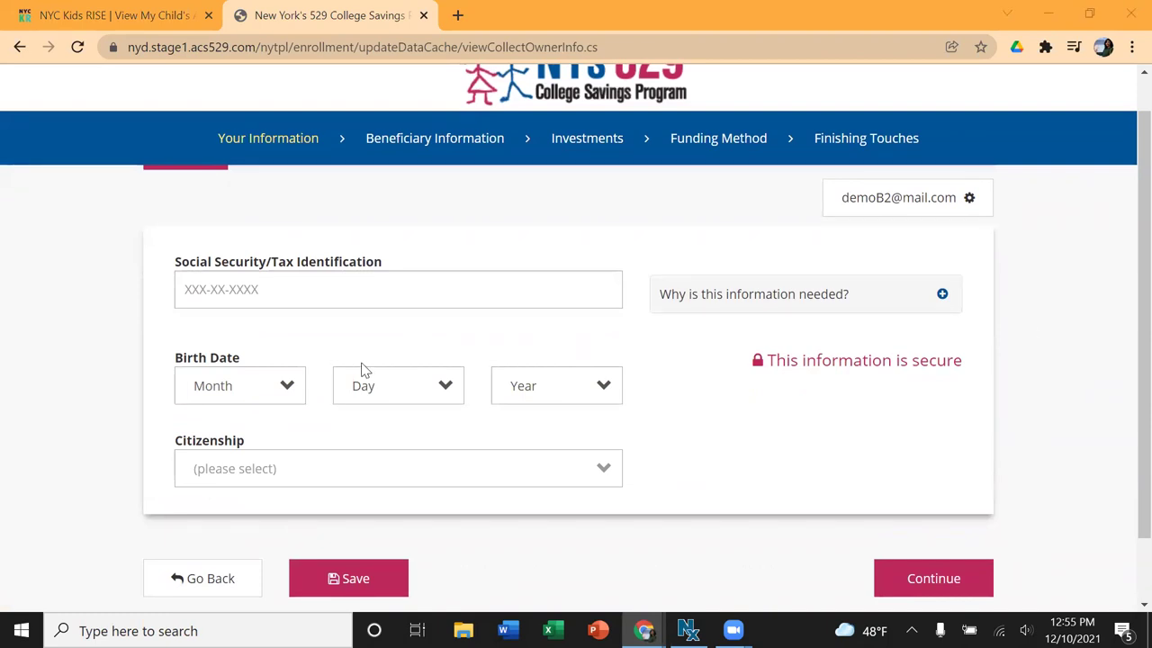
Step: Enter the owner's Social Security number and a birth date of June 1, 1990
left_click(289, 300)
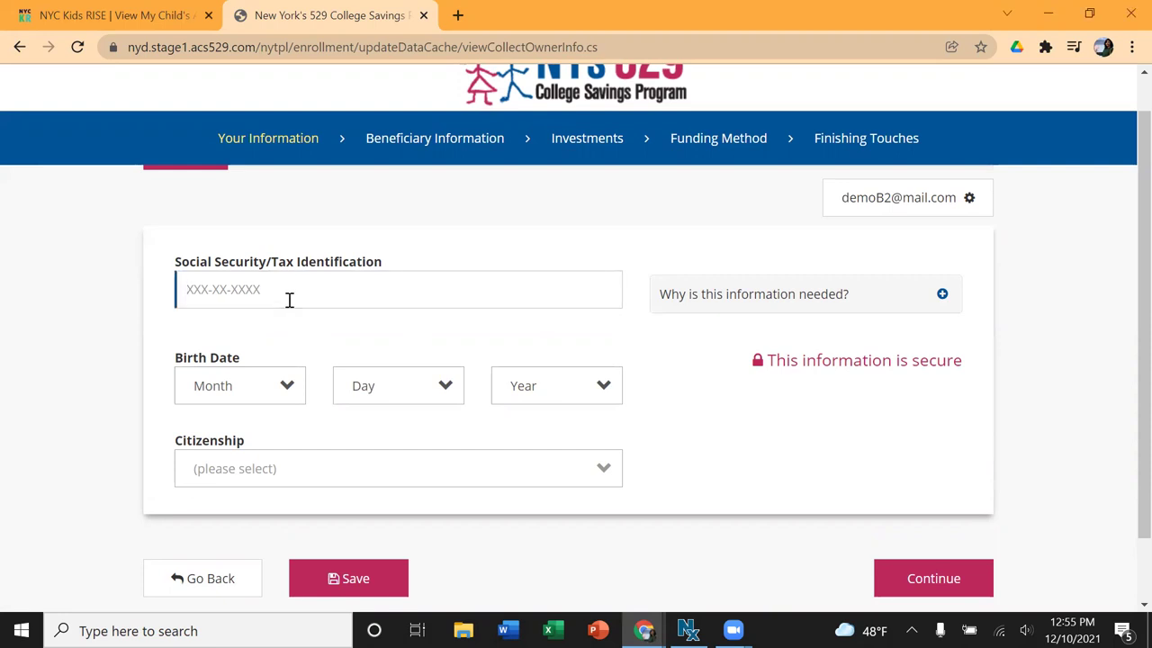
left_click(246, 397)
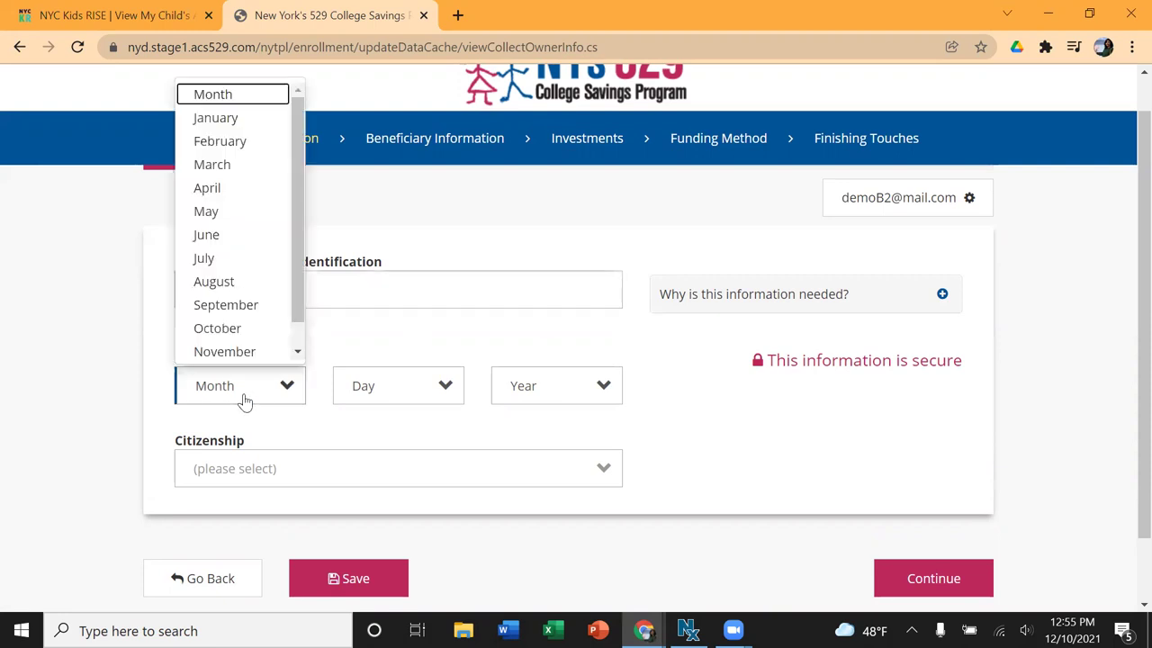
left_click(228, 235)
left_click(375, 386)
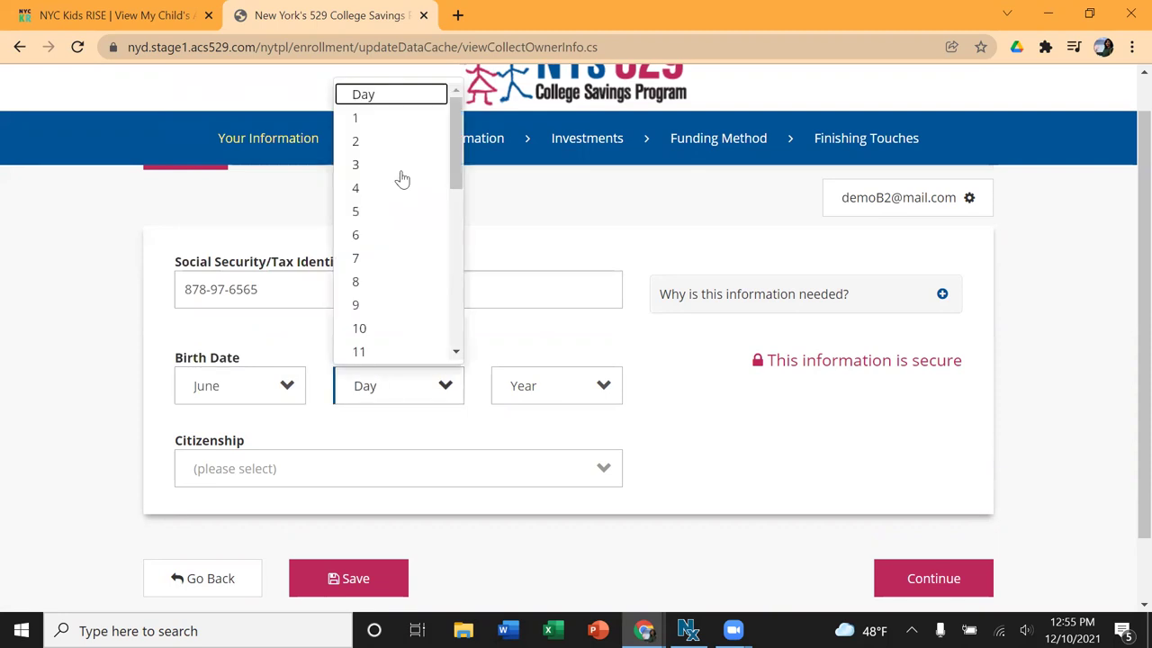
left_click(395, 118)
left_click(532, 389)
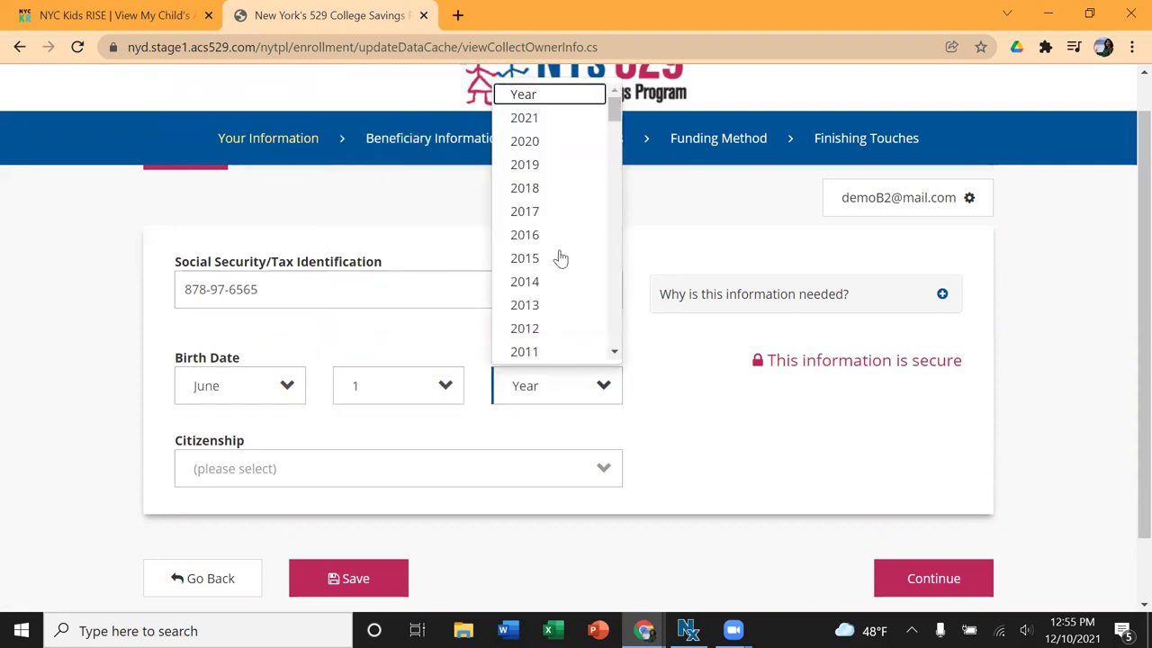
scroll(558, 258, "down", 7)
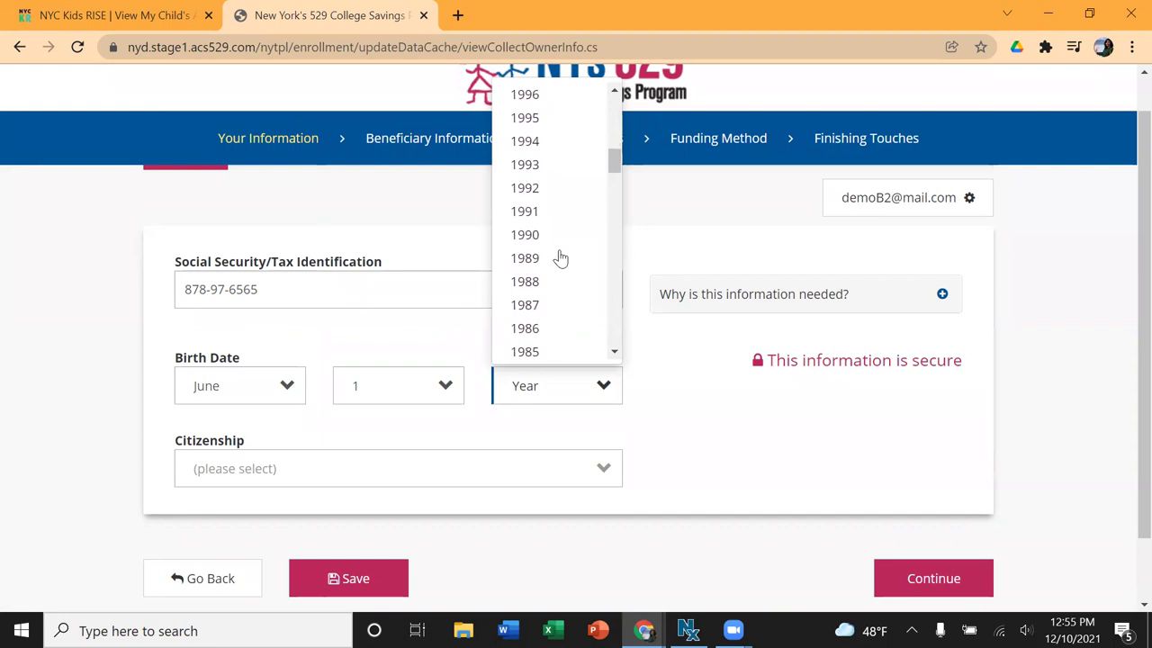
left_click(533, 235)
Step: Set the owner's citizenship to U.S. Citizen and continue to beneficiary details
left_click(300, 476)
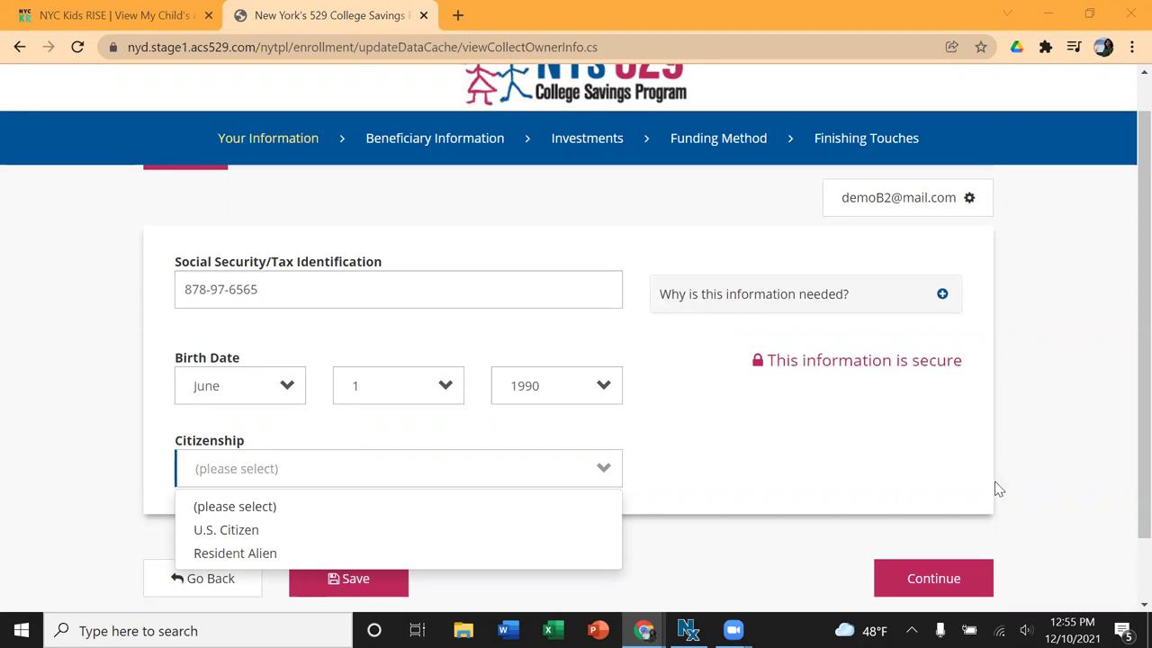
left_click(256, 533)
scroll(480, 442, "down", 1)
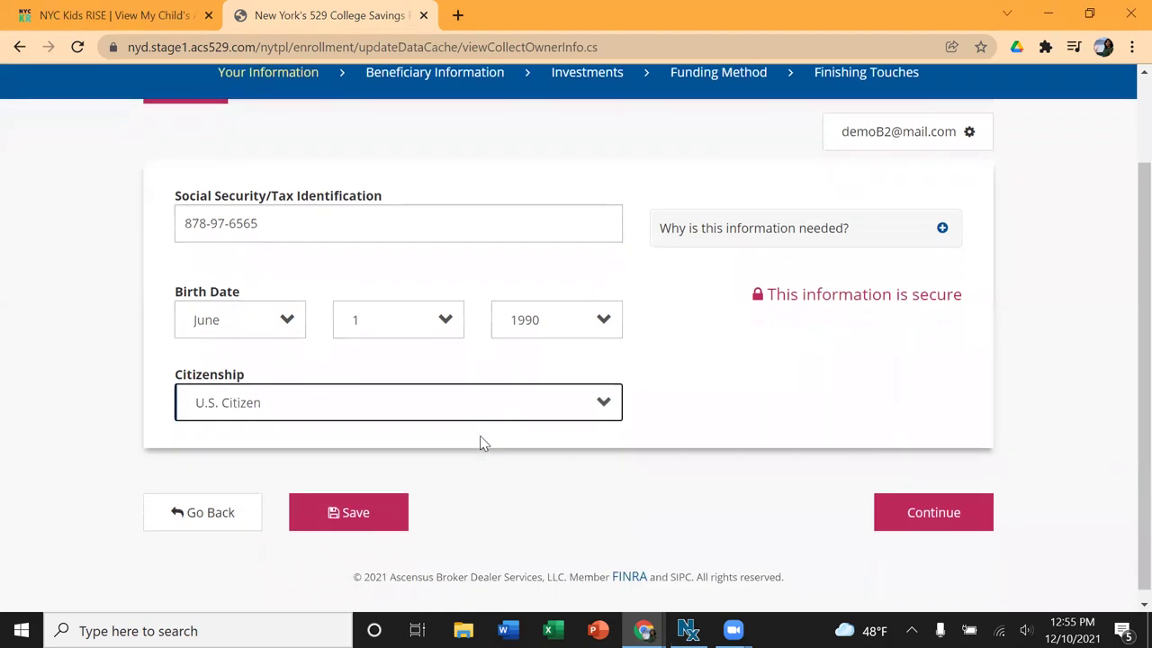
left_click(910, 519)
Step: Enter the beneficiary's first and last name
scroll(814, 390, "down", 2)
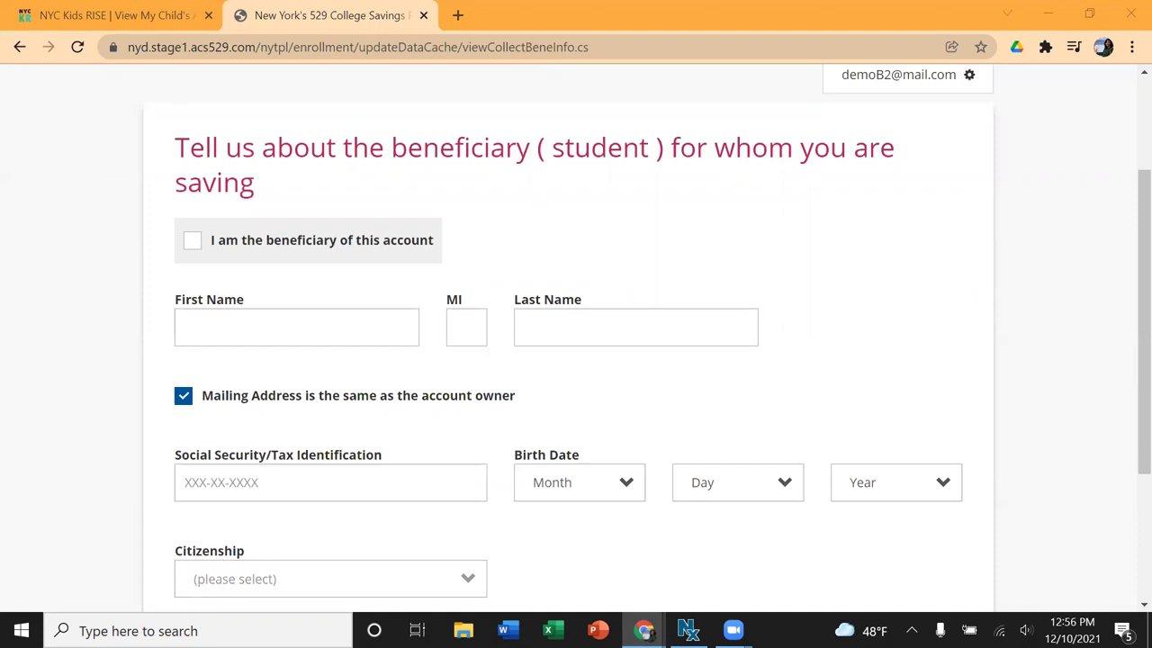
left_click(221, 312)
key("Tab")
key("Tab")
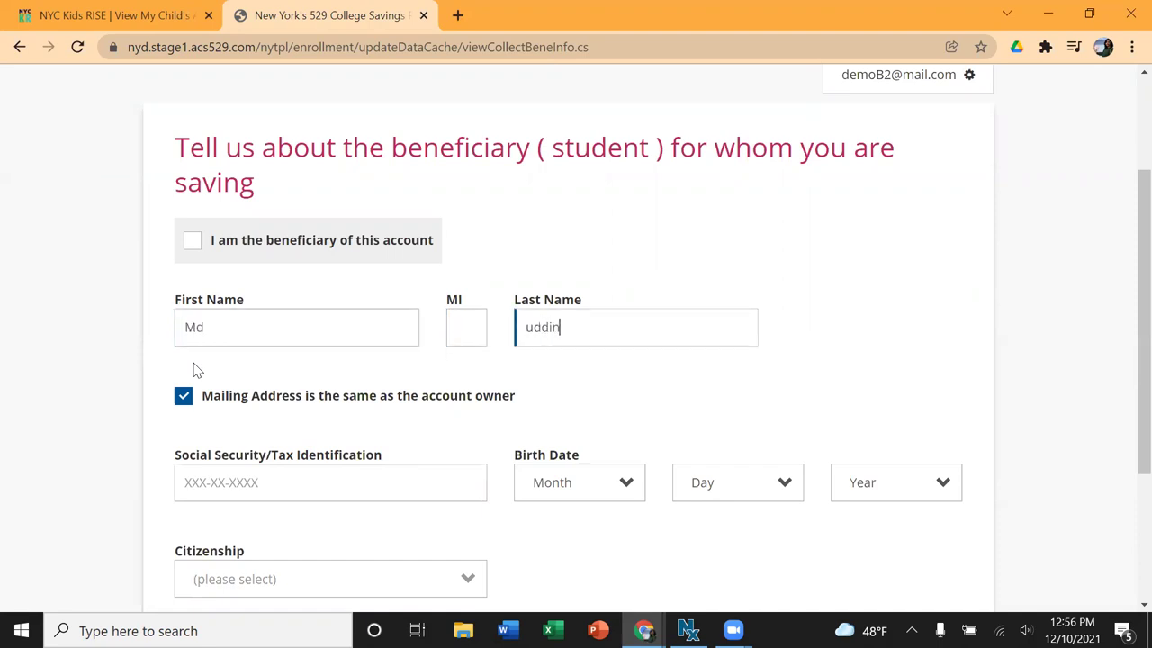
Step: Enter the beneficiary's Social Security number and a birth date of June 1, 2000
scroll(380, 405, "down", 1)
scroll(380, 405, "down", 2)
left_click(303, 331)
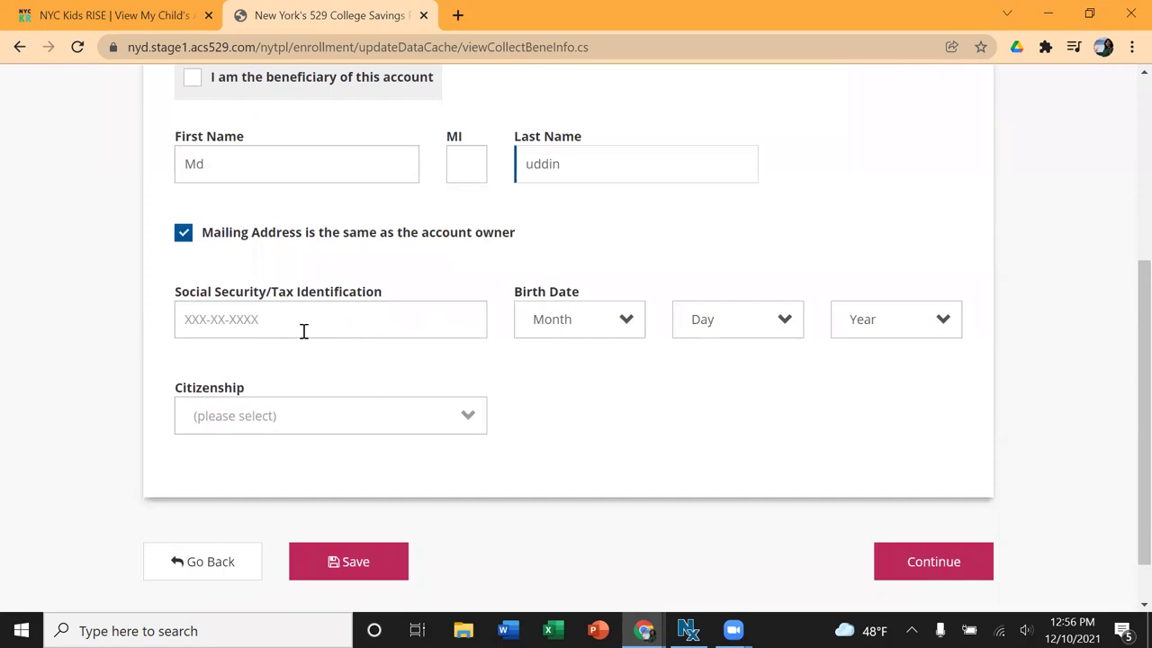
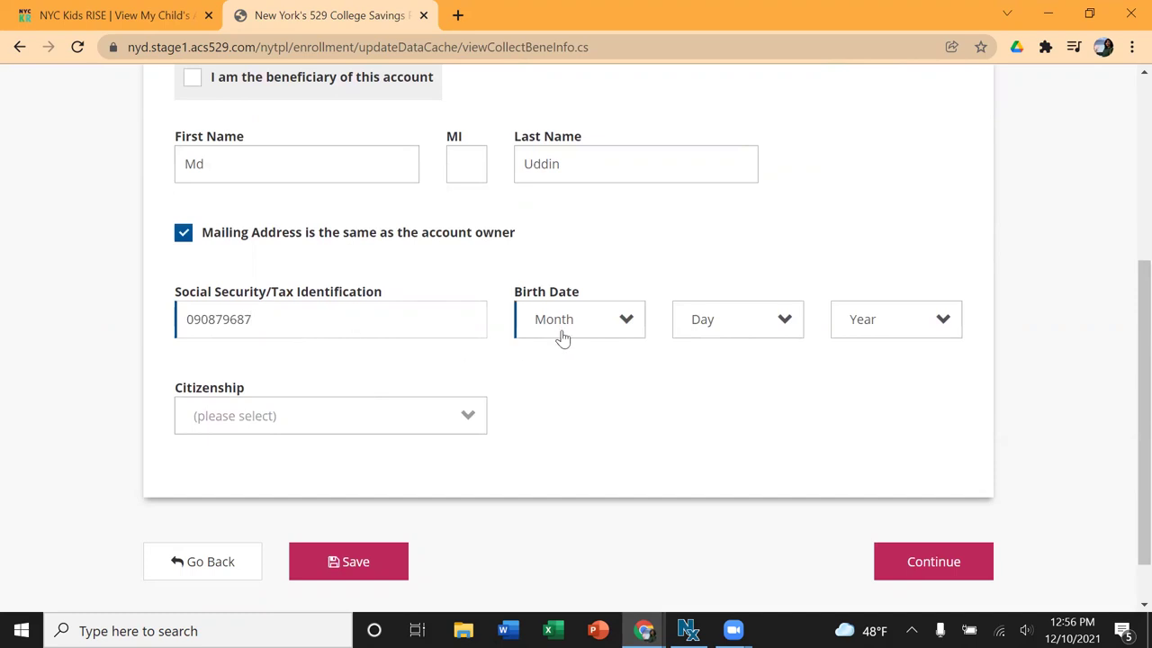
left_click(562, 337)
scroll(582, 552, "down", 1)
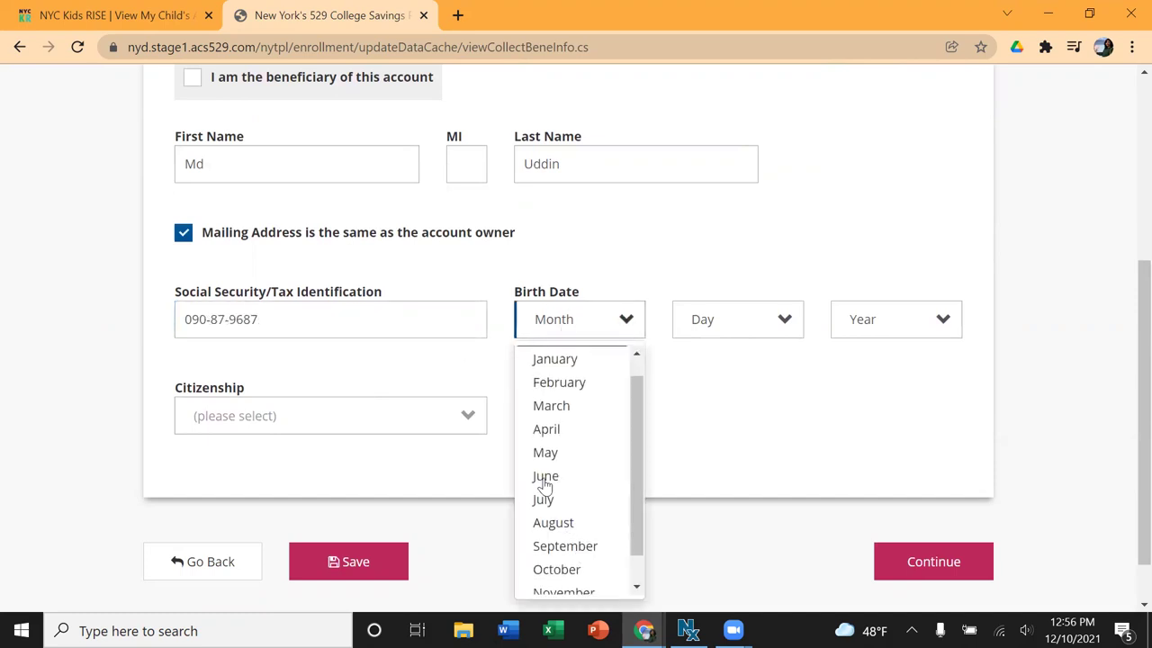
left_click(544, 476)
left_click(690, 329)
left_click(712, 382)
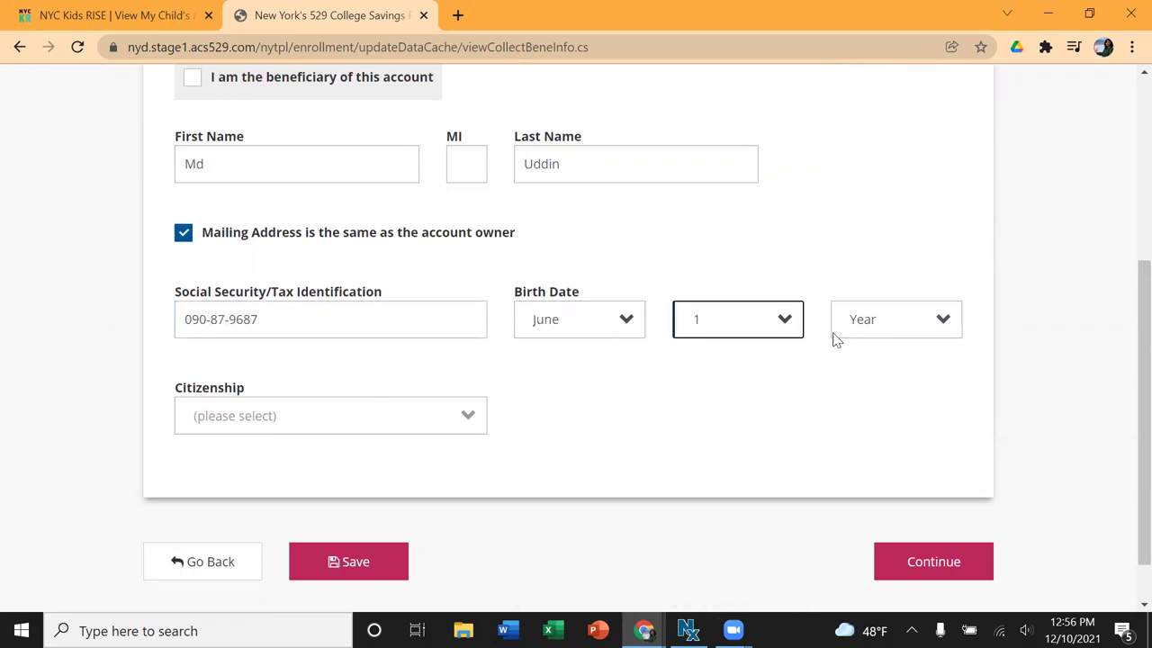
left_click(864, 327)
scroll(873, 432, "down", 4)
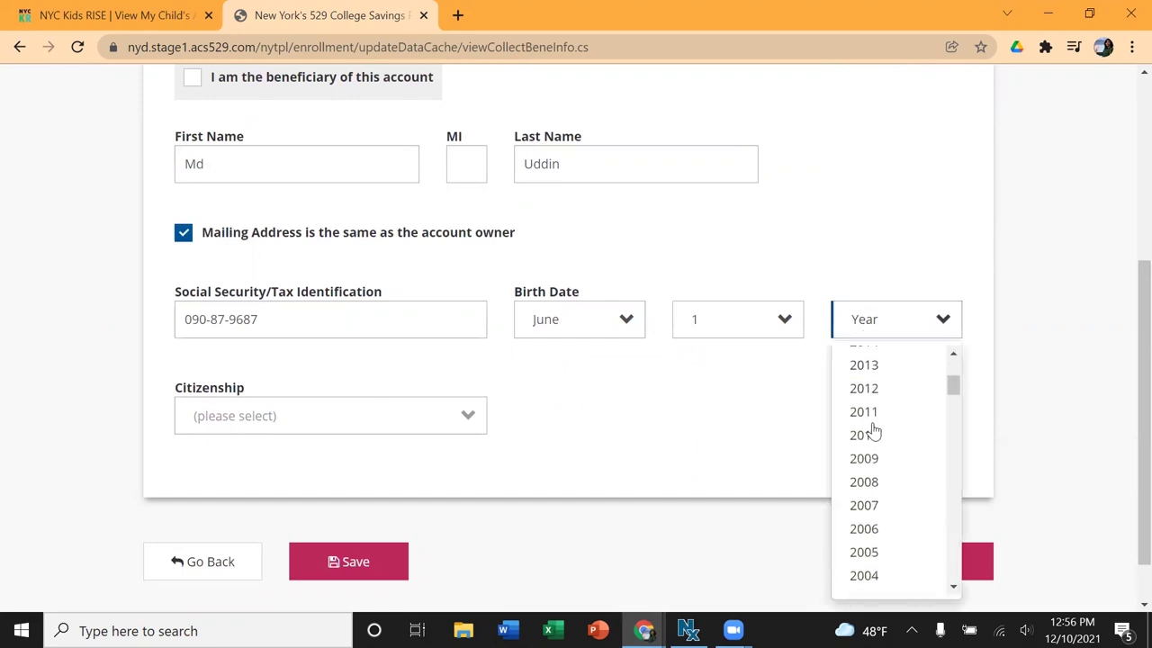
scroll(876, 491, "down", 2)
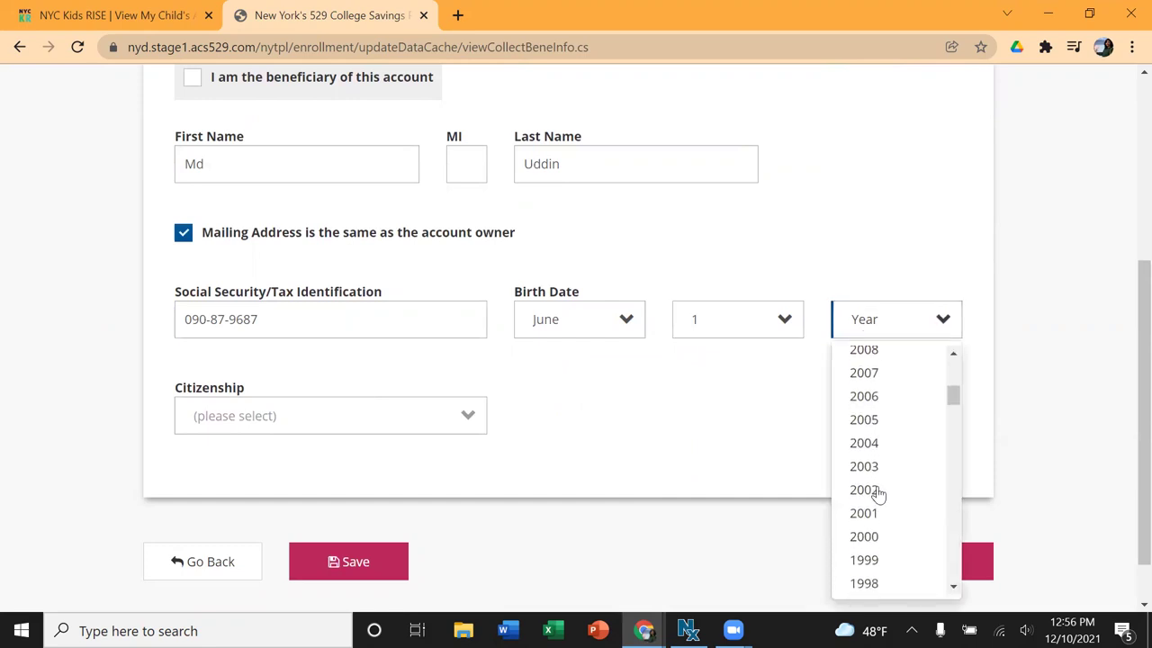
left_click(869, 536)
Step: Set the beneficiary's citizenship to U.S. Citizen and continue to the successor page
left_click(404, 431)
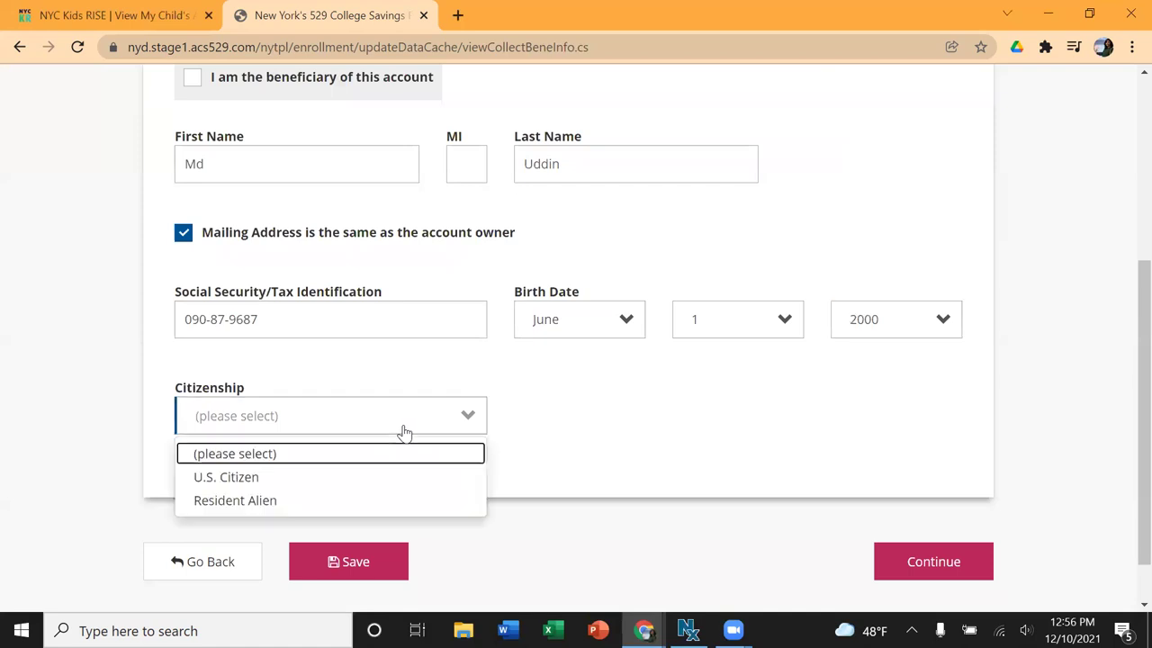
left_click(285, 484)
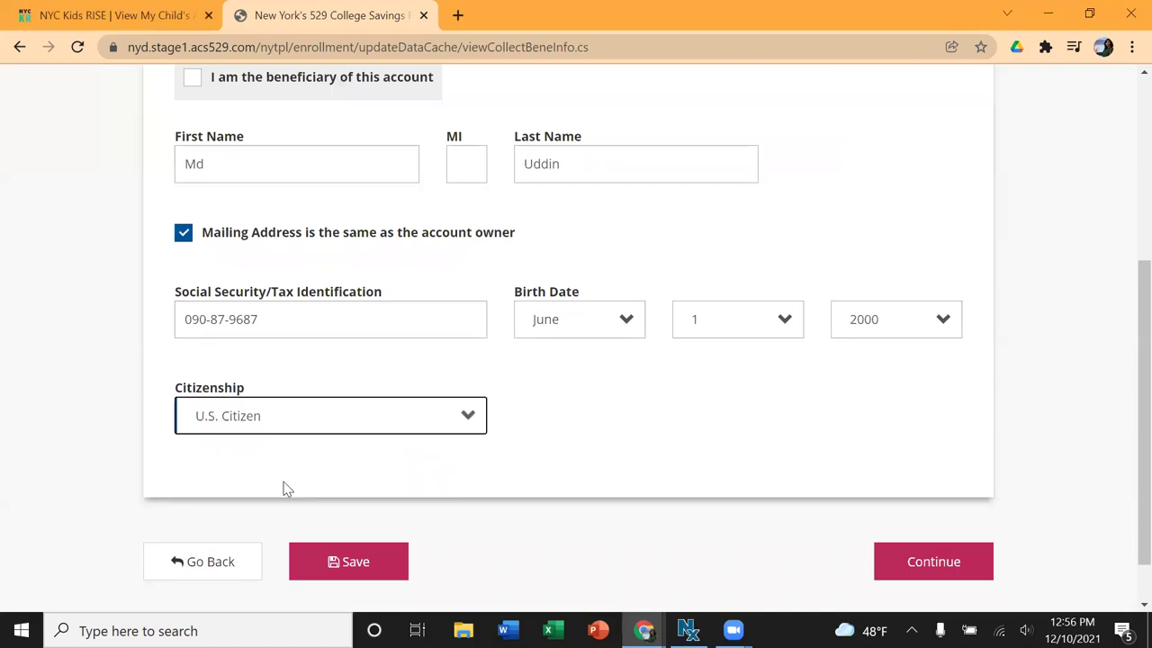
scroll(376, 335, "up", 2)
scroll(375, 337, "down", 3)
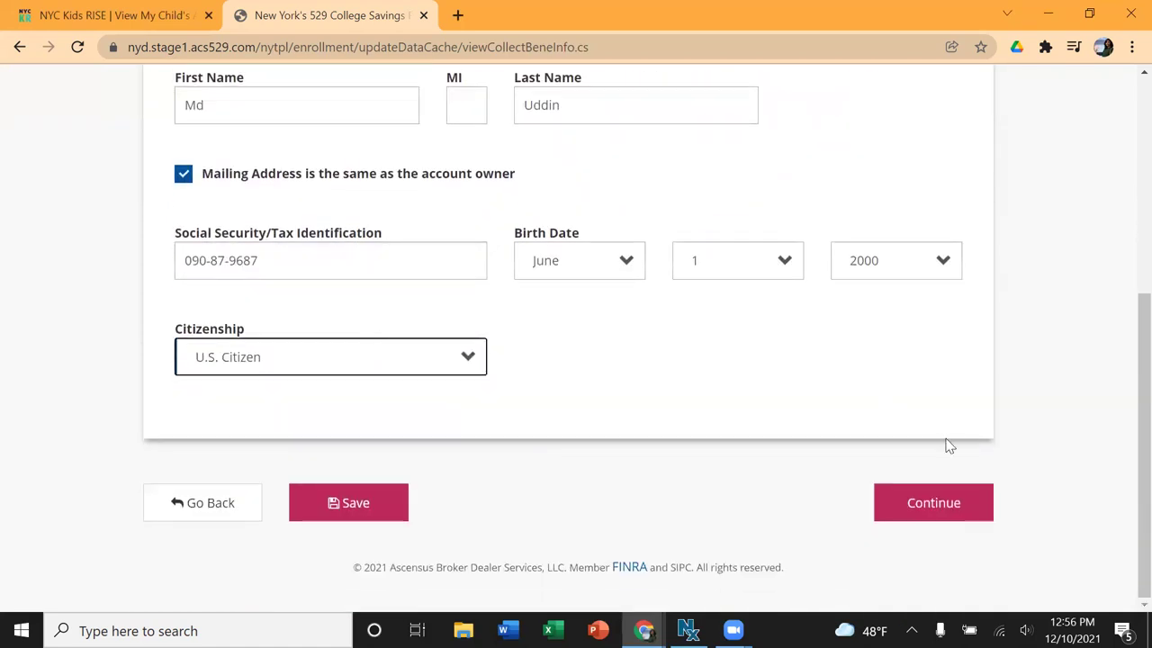
left_click(942, 504)
scroll(810, 360, "down", 1)
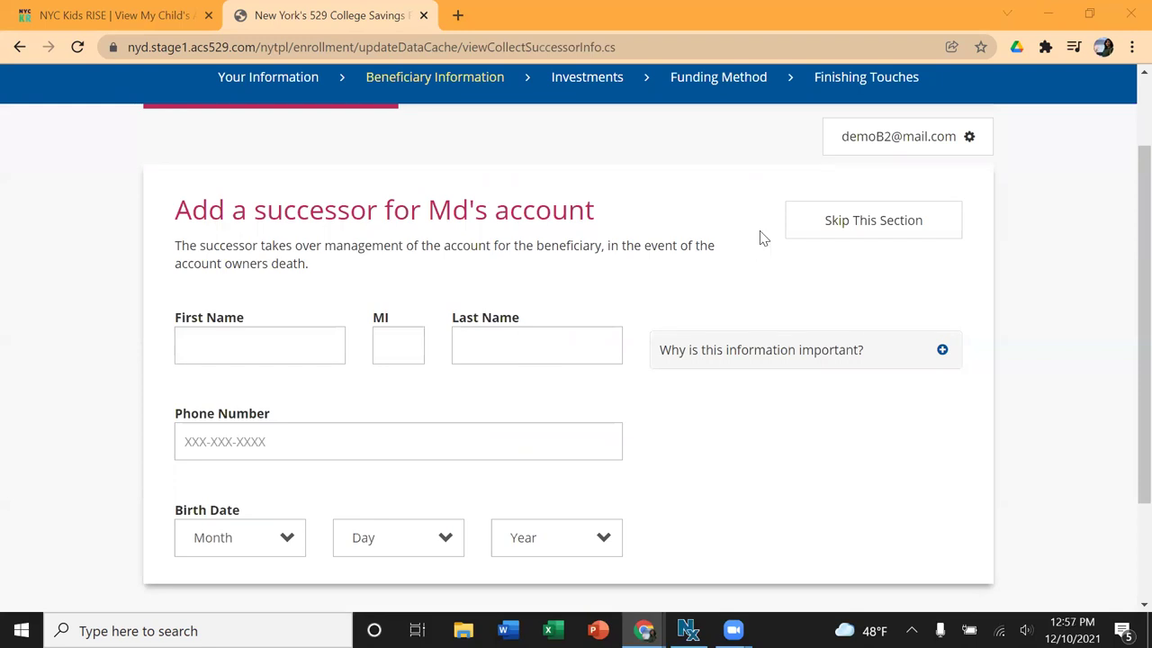
Step: Skip the Add a successor section without naming anyone
left_click(829, 221)
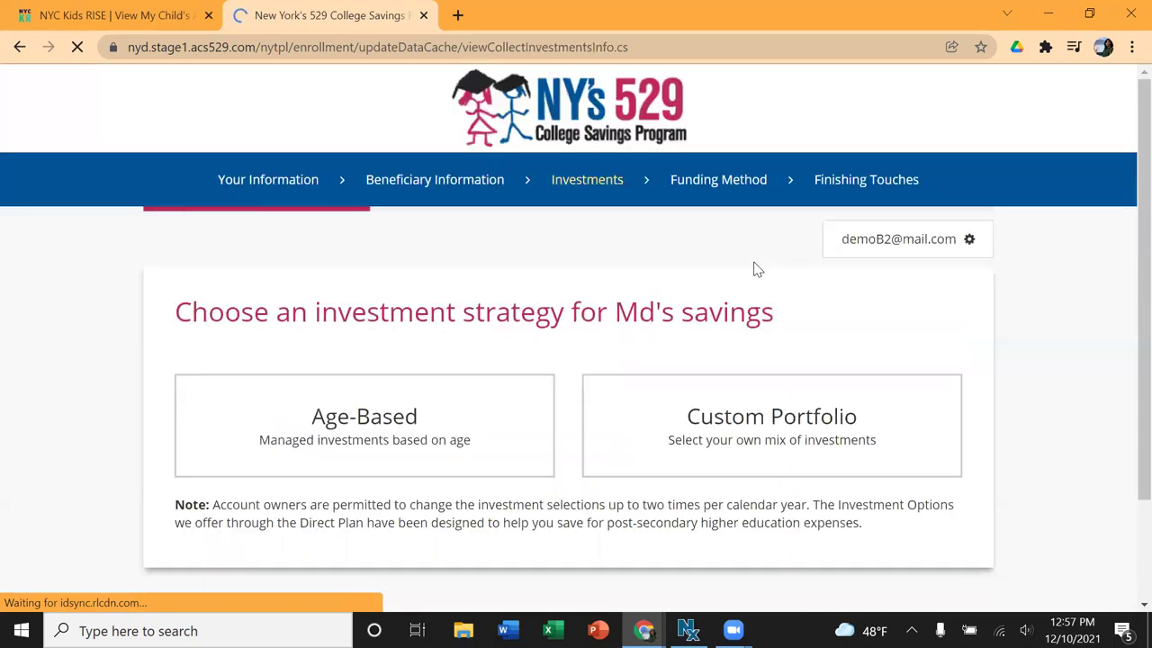
Step: Scroll the Investments page to view the Age-Based and Custom Portfolio strategy cards
scroll(900, 388, "down", 2)
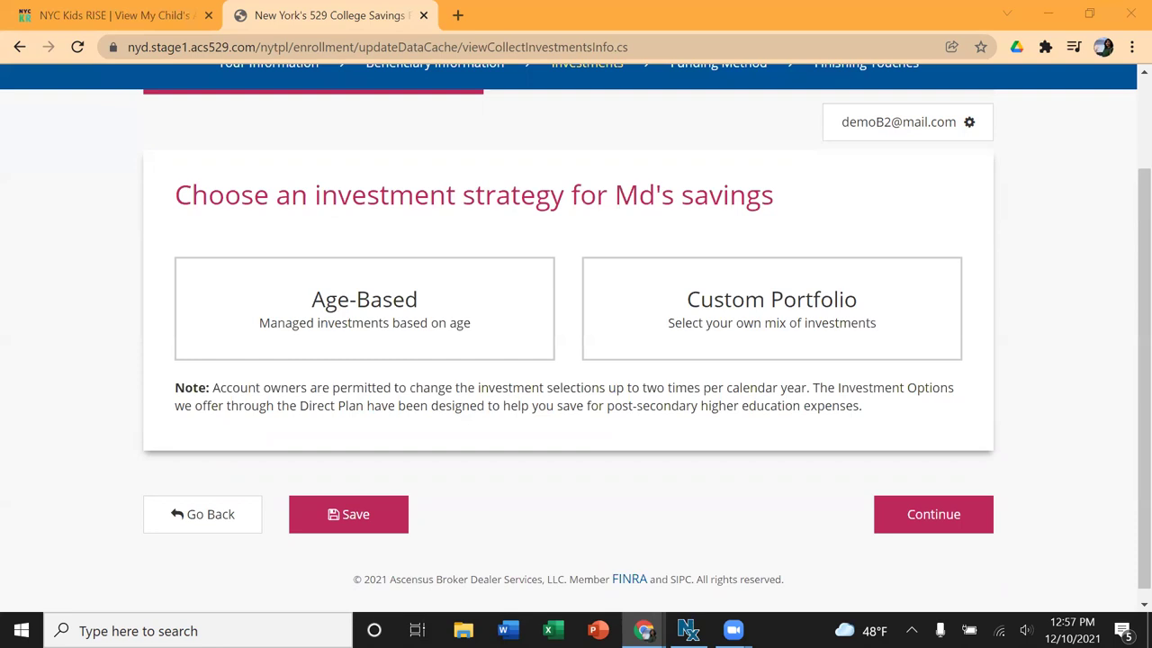
Step: Select the Custom Portfolio strategy and review the Individual Portfolio investment list
left_click(862, 333)
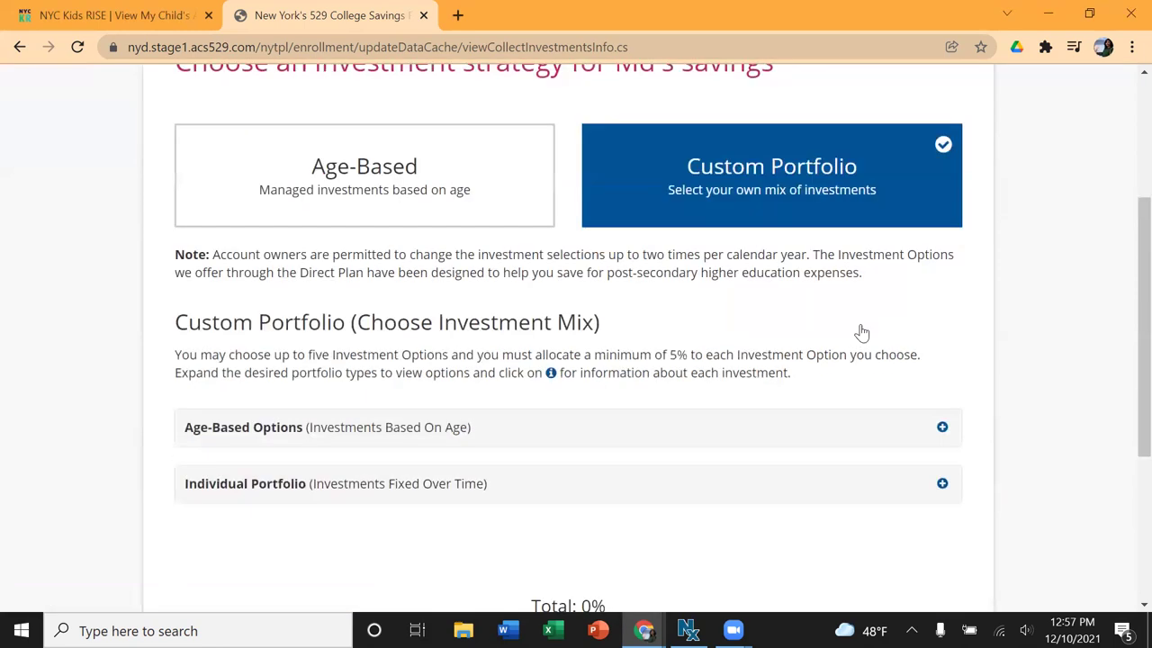
scroll(689, 411, "down", 3)
scroll(689, 412, "up", 2)
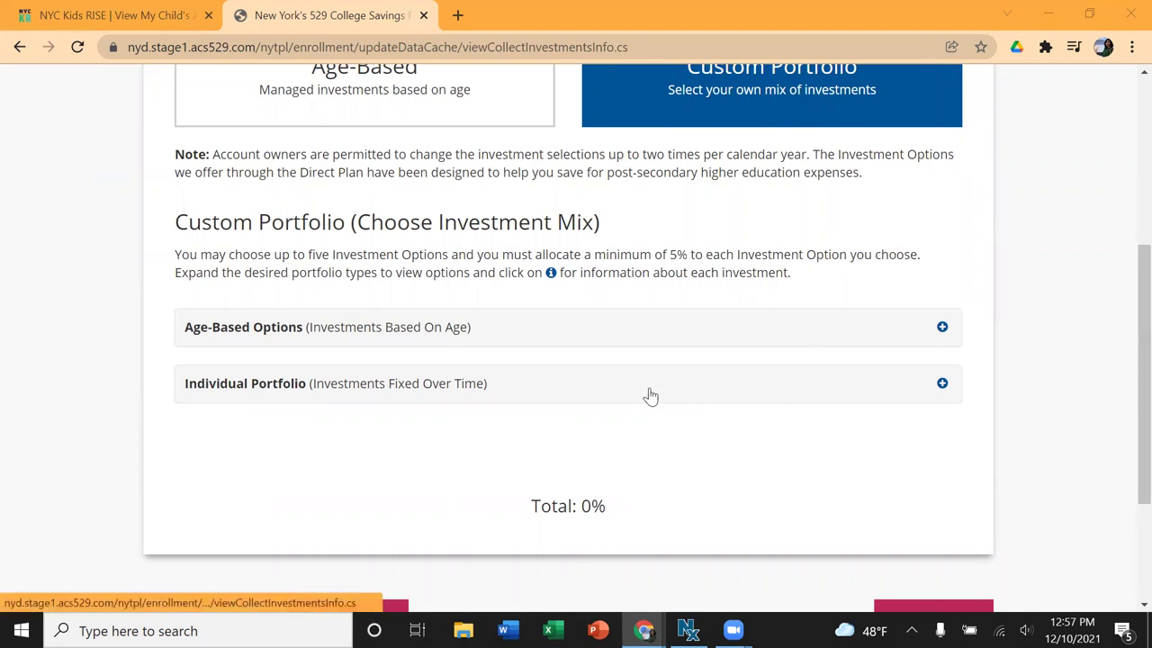
left_click(941, 385)
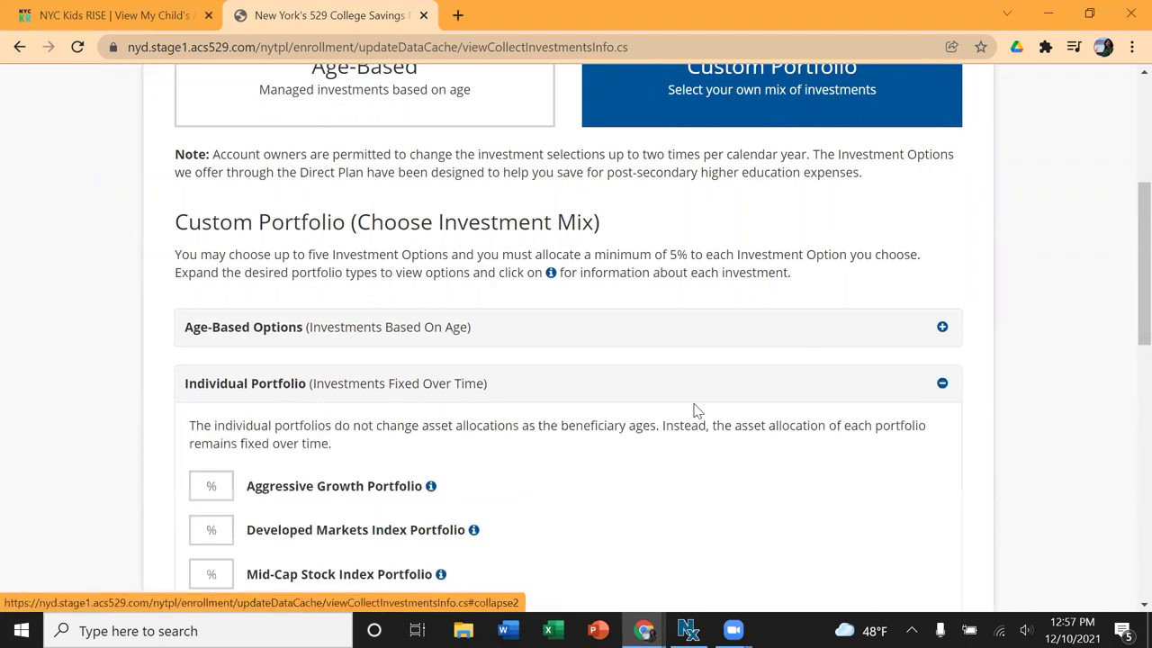
scroll(694, 406, "down", 2)
scroll(360, 444, "down", 3)
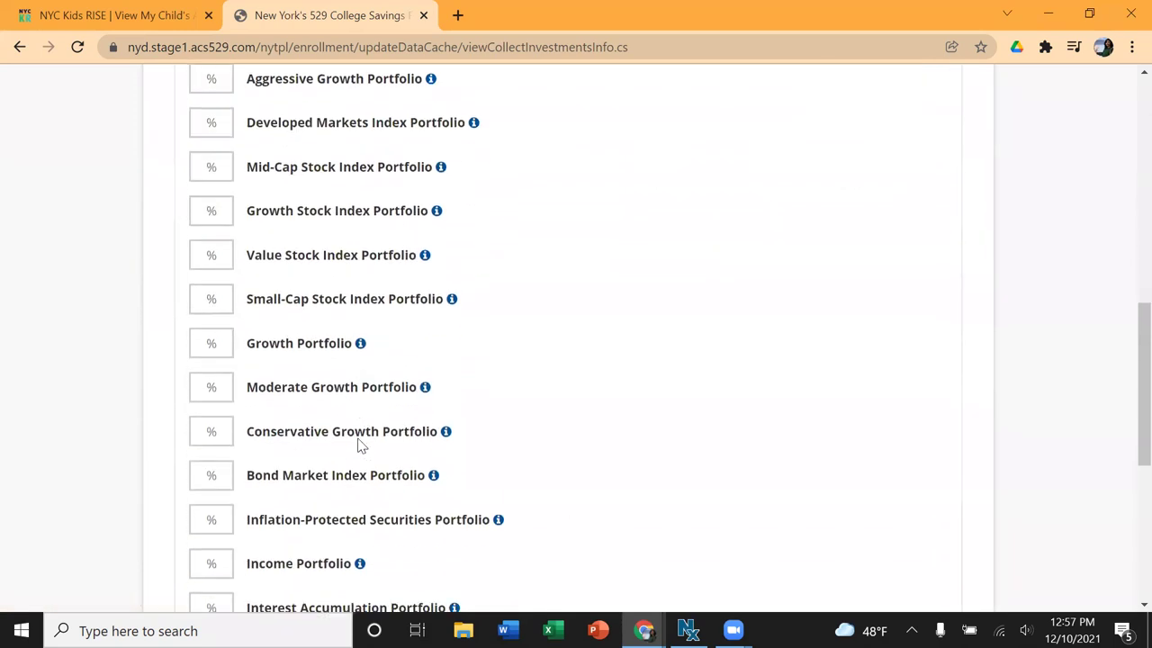
scroll(378, 321, "down", 2)
scroll(328, 321, "up", 6)
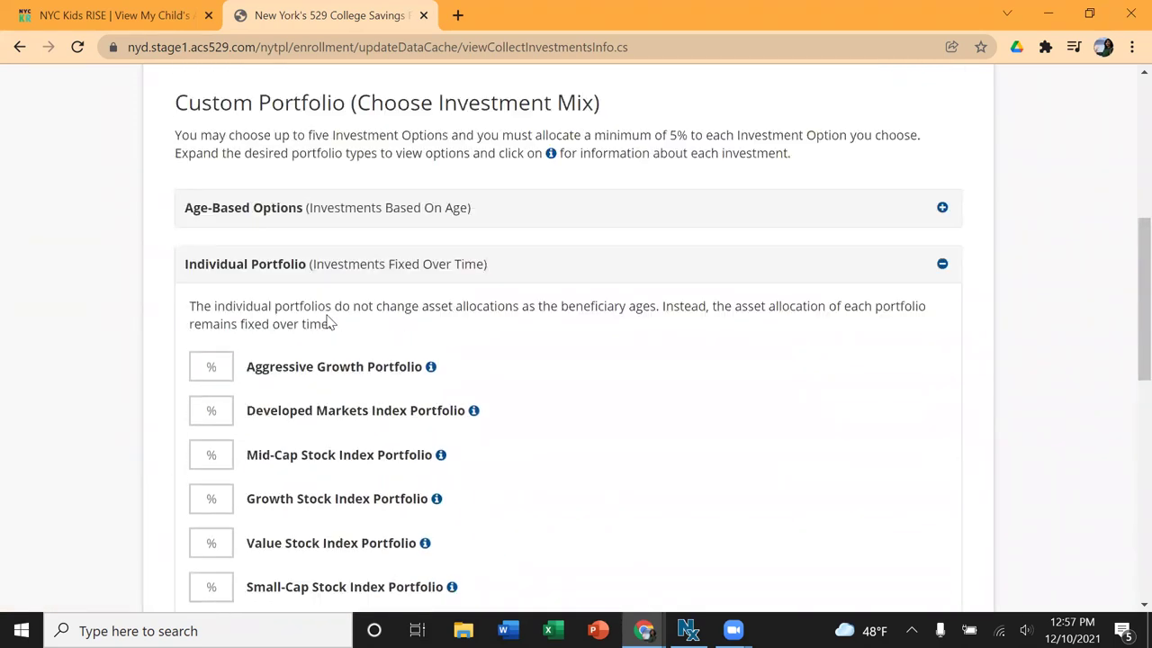
left_click(941, 387)
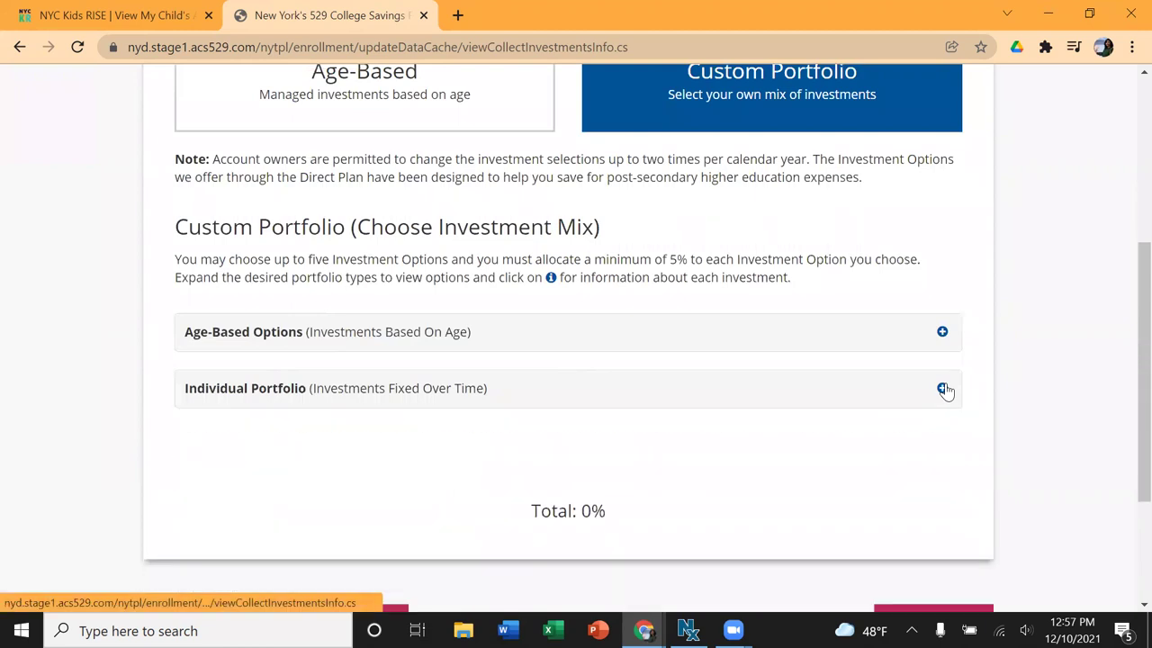
Step: Expand and review the Age-Based Options investments, then collapse the list
left_click(942, 332)
scroll(758, 404, "down", 1)
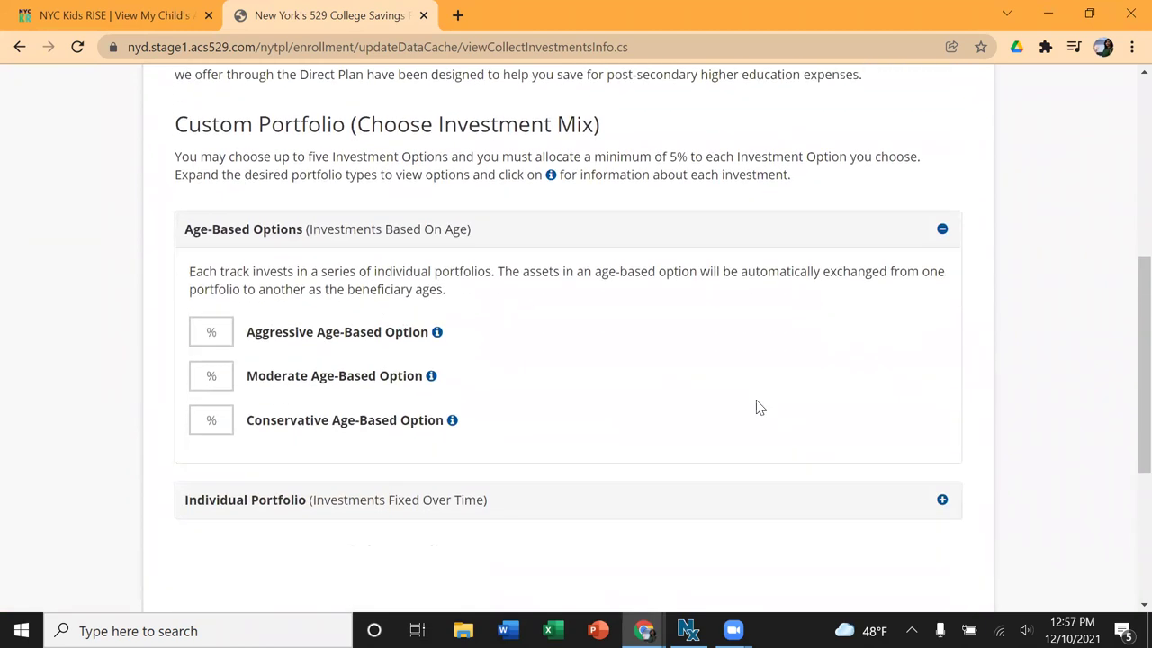
left_click(943, 228)
scroll(769, 309, "up", 1)
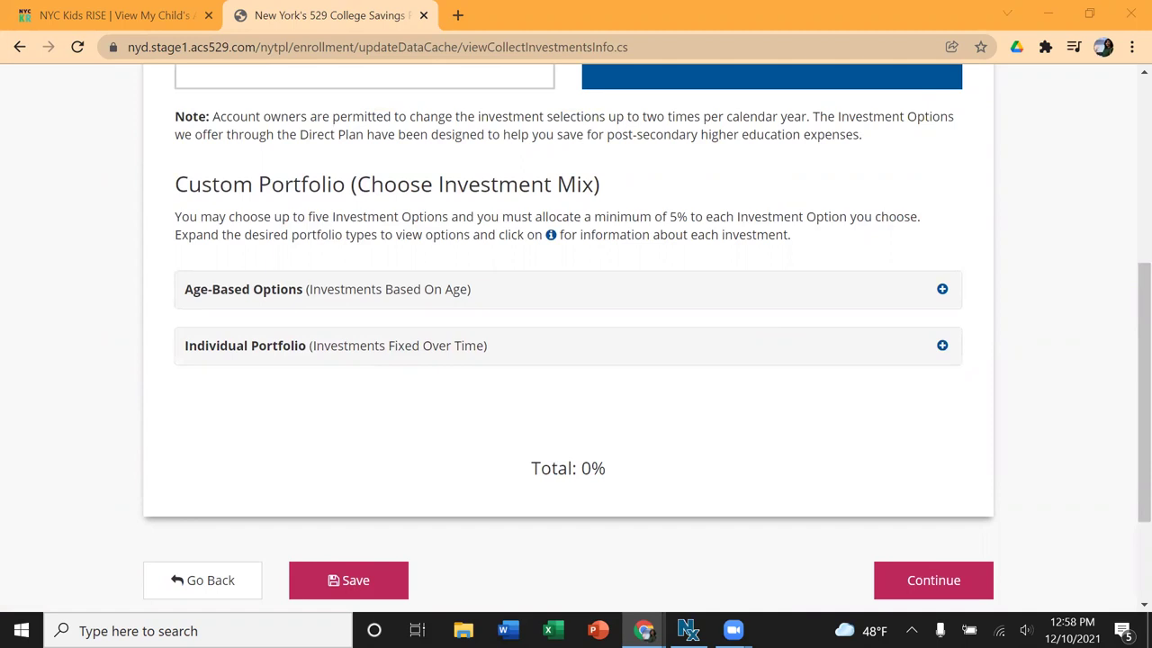
scroll(638, 414, "up", 2)
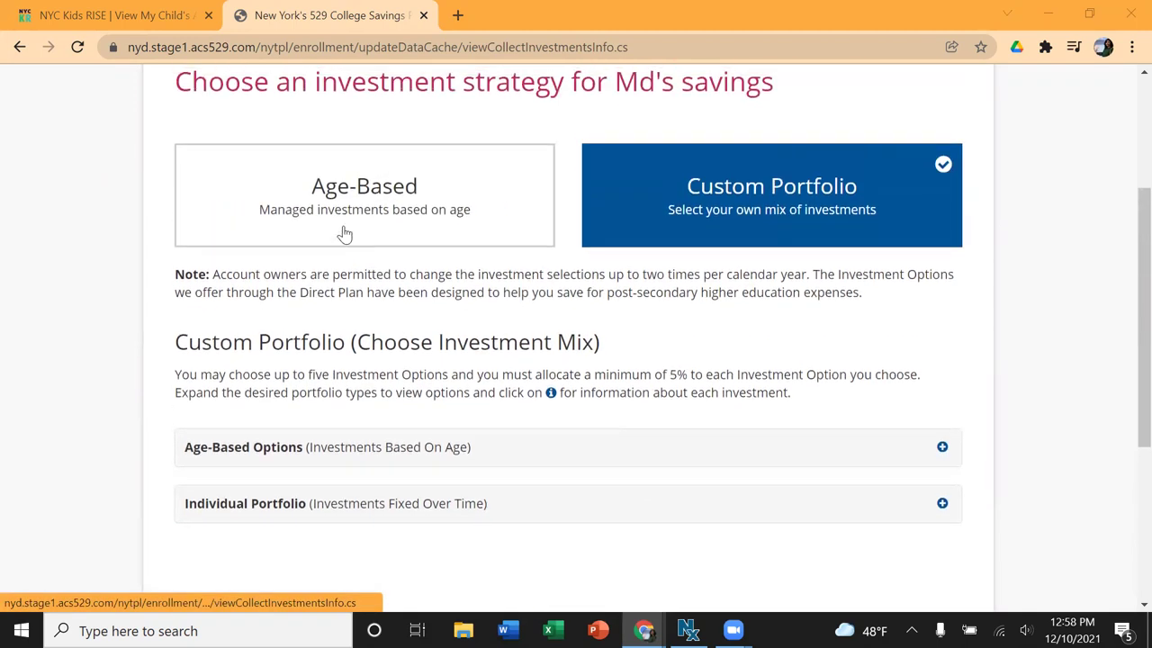